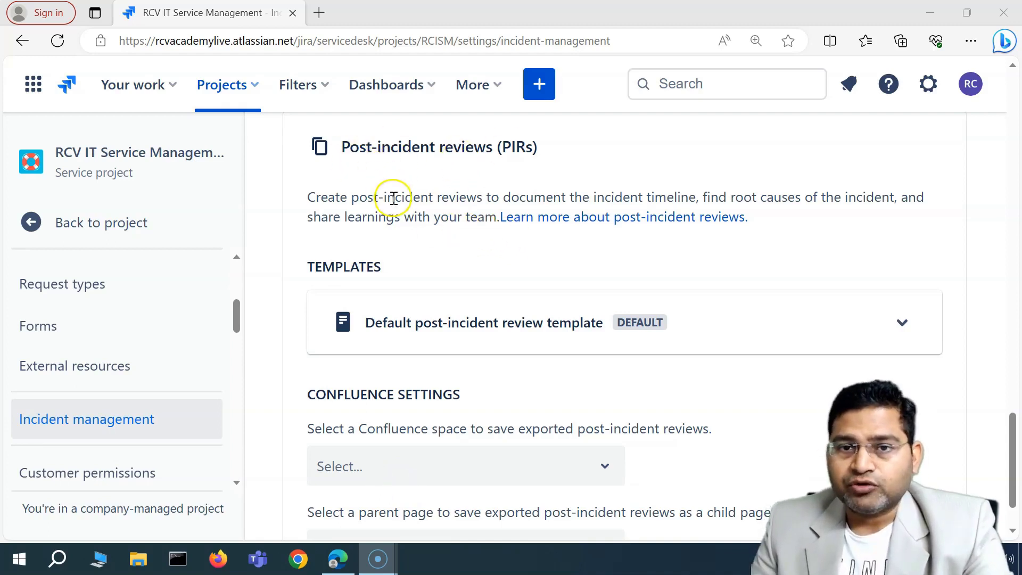
# Review the chat and conferencing tools listed under Communication preferences in the incident management settings
pyautogui.scroll(5, 426, 208)
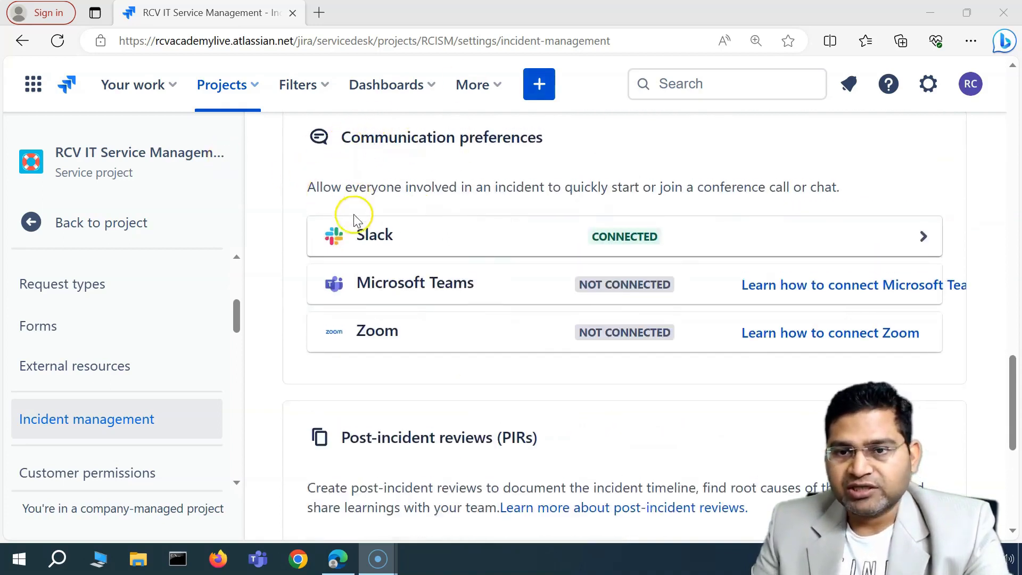
pyautogui.moveTo(371, 234); pyautogui.dragTo(394, 235)
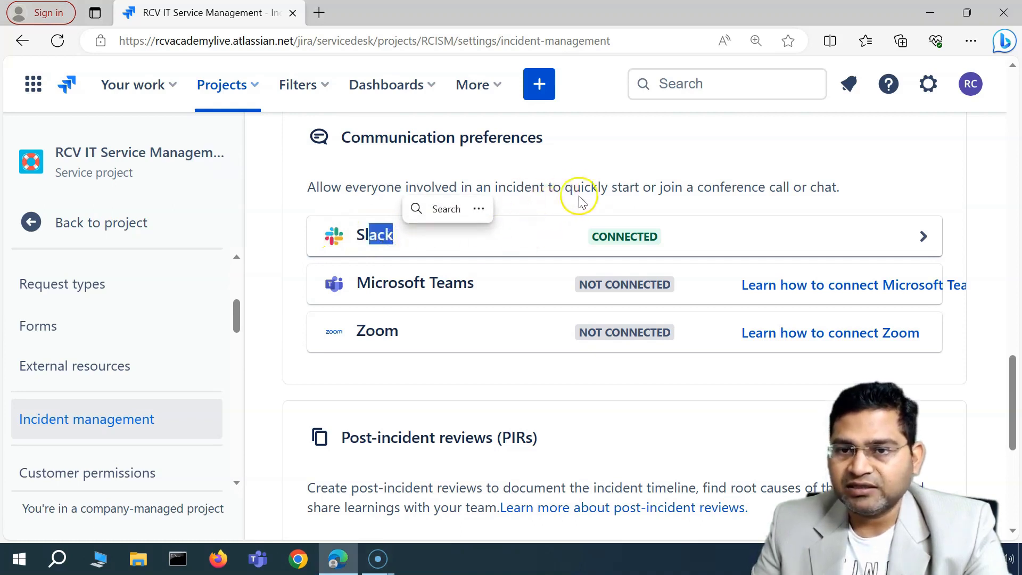
pyautogui.click(611, 191)
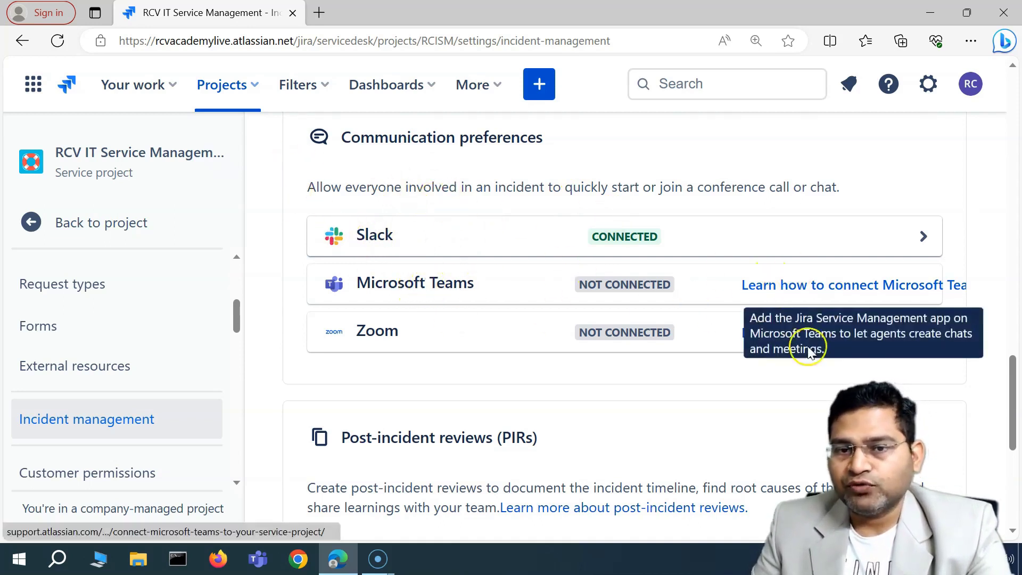
# Open the help article on connecting Microsoft Teams and read through its chat and video tools section
pyautogui.click(850, 285)
pyautogui.click(239, 16)
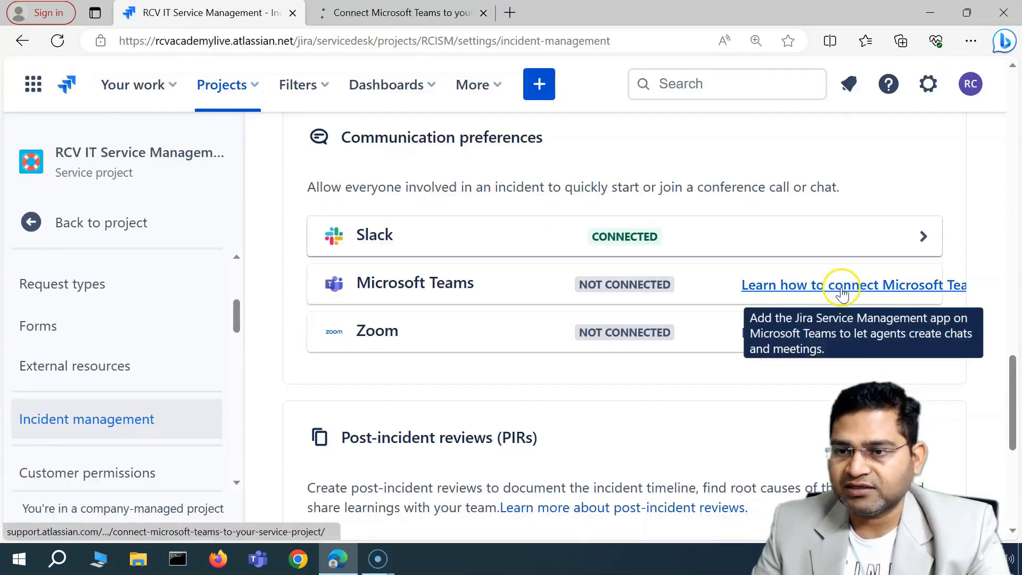
pyautogui.click(766, 285)
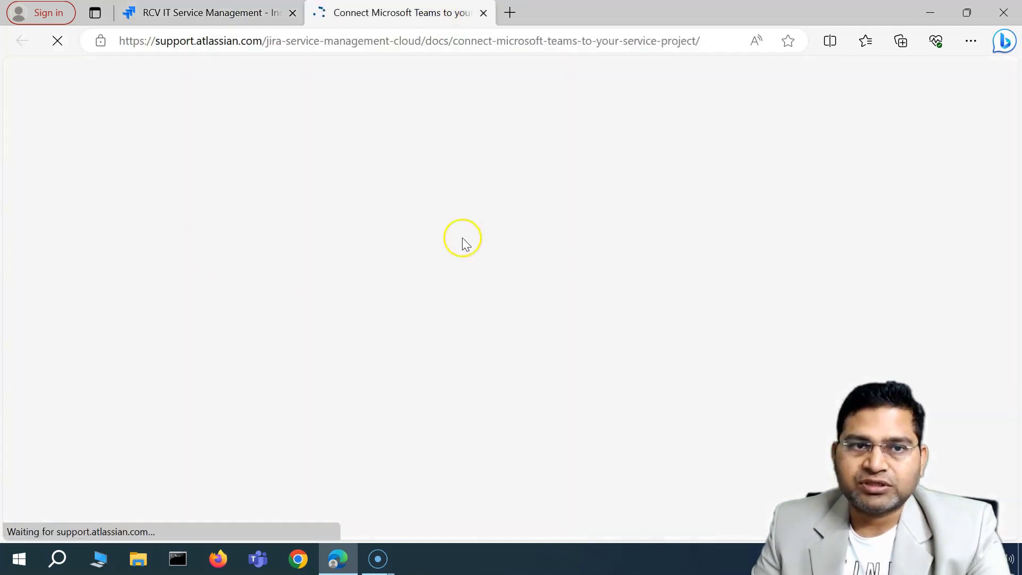
pyautogui.scroll(-5, 445, 323)
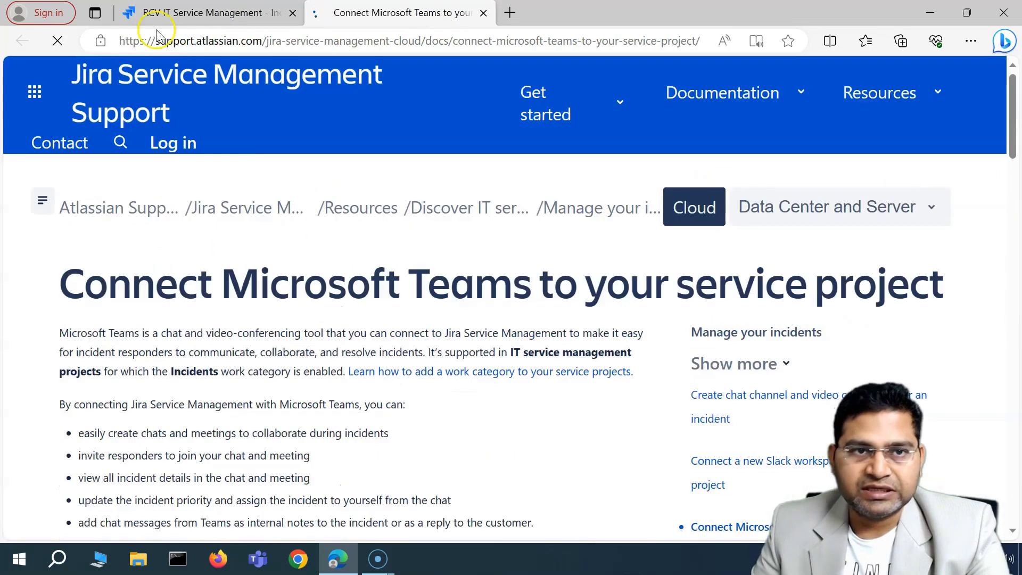
pyautogui.scroll(-10, 258, 226)
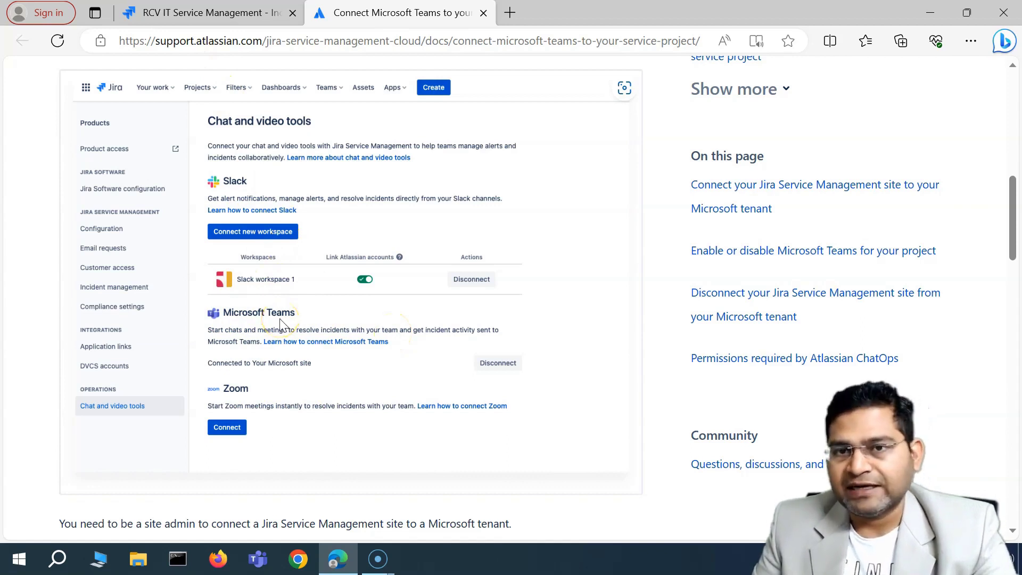
# Return to the incident management settings and examine the Post-incident reviews section, including its templates and Confluence settings
pyautogui.click(221, 13)
pyautogui.scroll(-3, 426, 378)
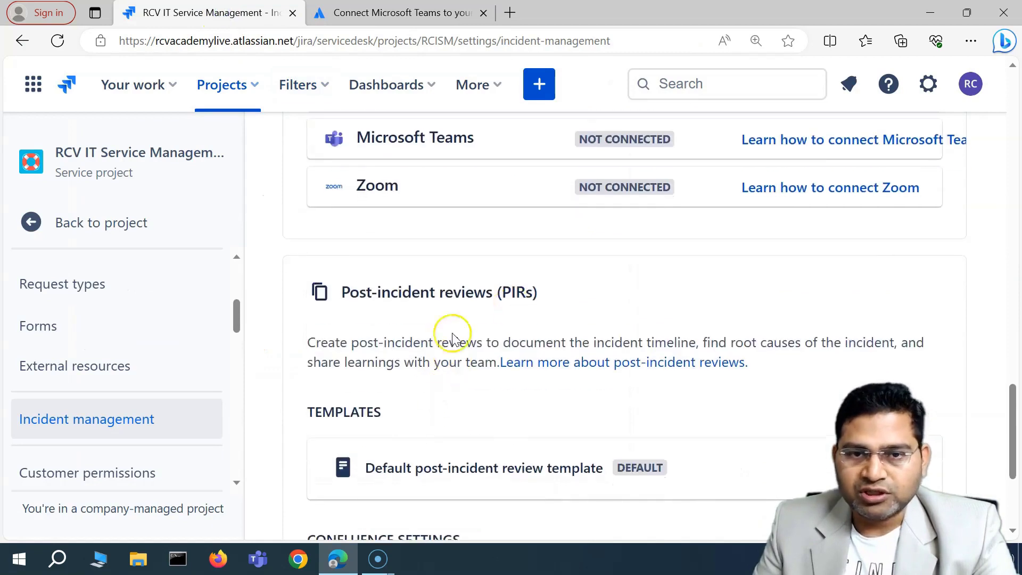
pyautogui.scroll(2, 452, 333)
pyautogui.moveTo(510, 367); pyautogui.dragTo(528, 365)
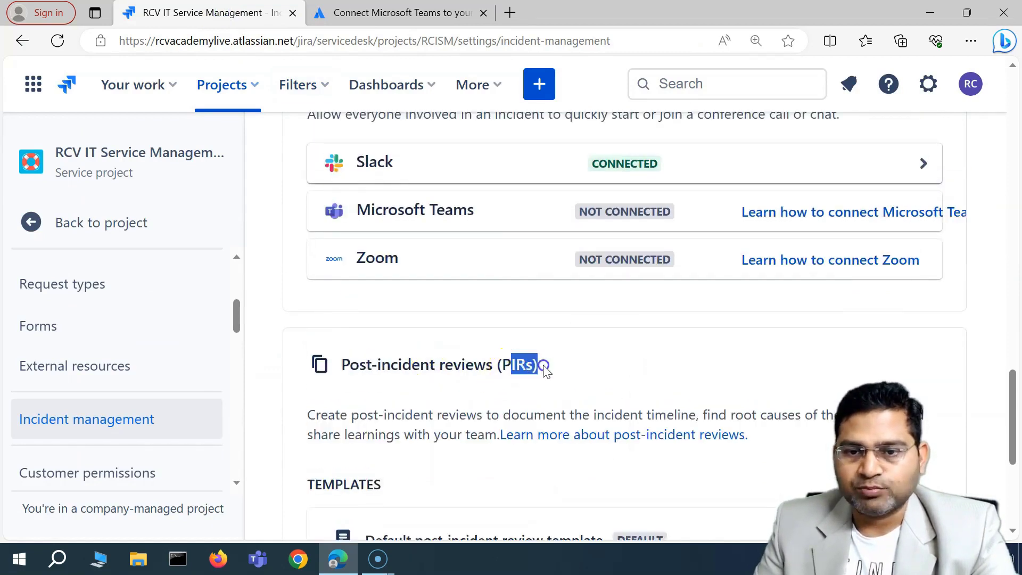
pyautogui.click(495, 382)
pyautogui.scroll(-3, 401, 357)
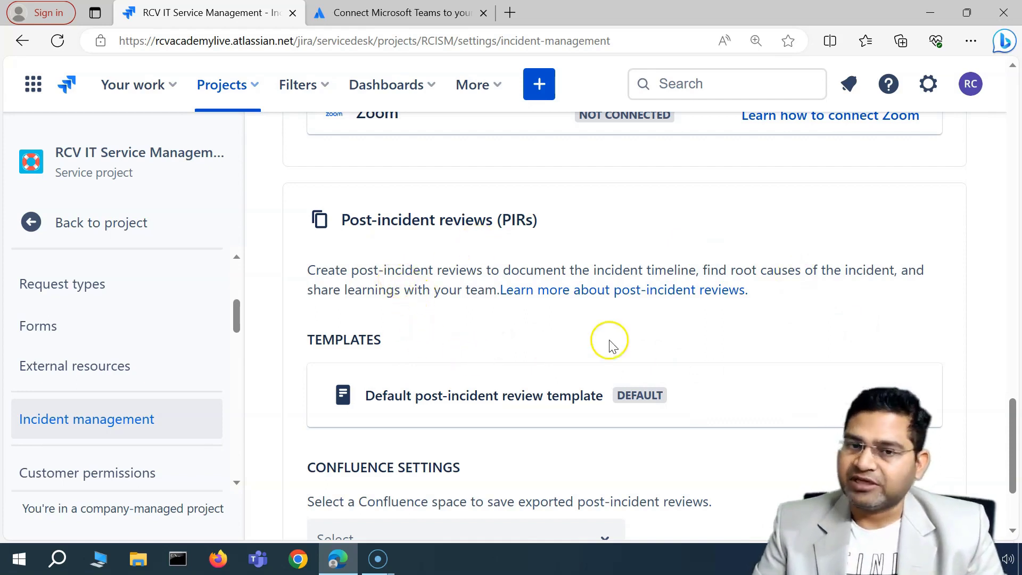
pyautogui.scroll(-2, 463, 297)
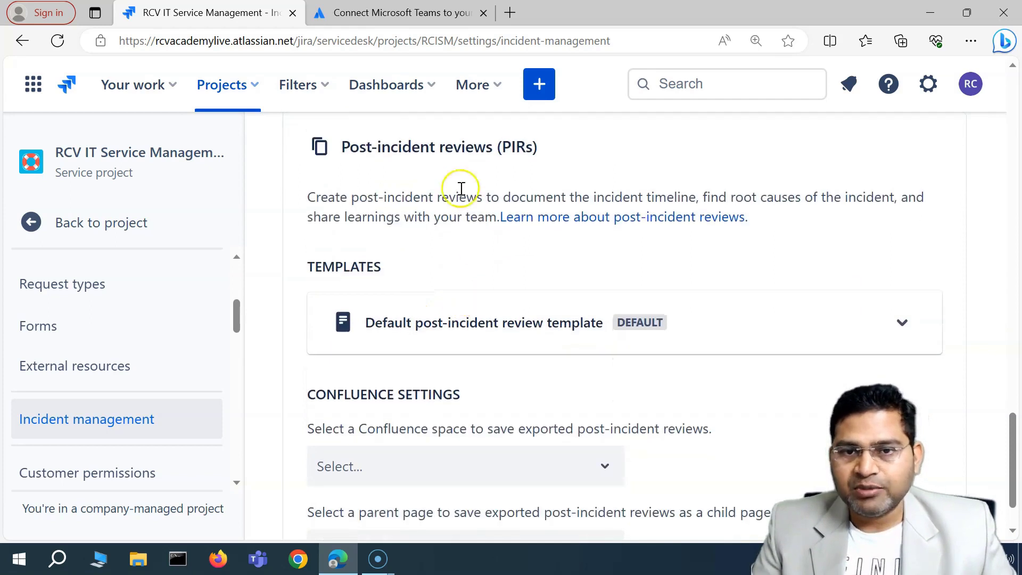
pyautogui.scroll(-2, 646, 440)
# Open the Features page in the project settings of RCV IT Service Management
pyautogui.scroll(-3, 119, 395)
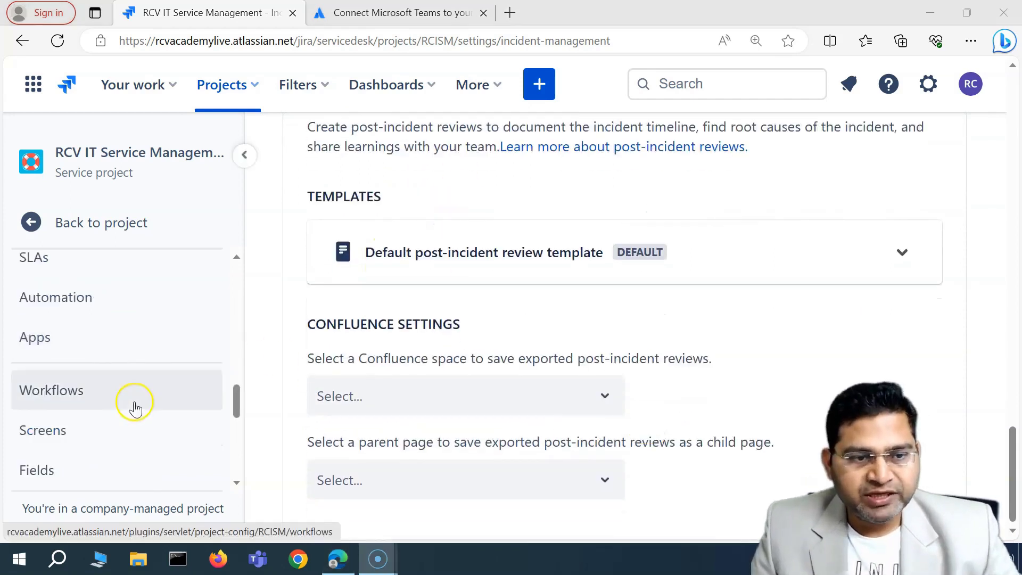
pyautogui.scroll(-3, 135, 408)
pyautogui.scroll(5, 161, 413)
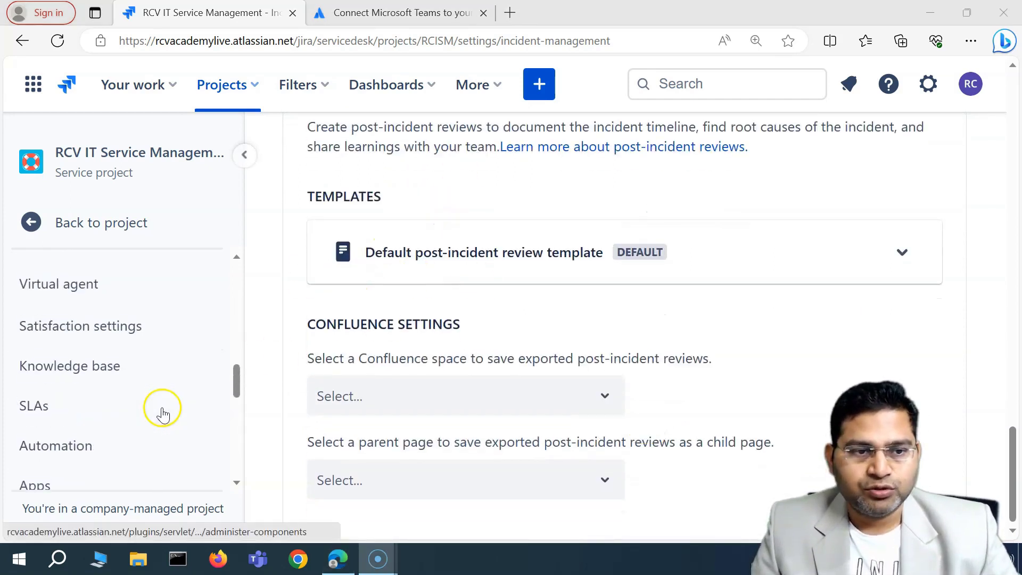
pyautogui.scroll(3, 163, 414)
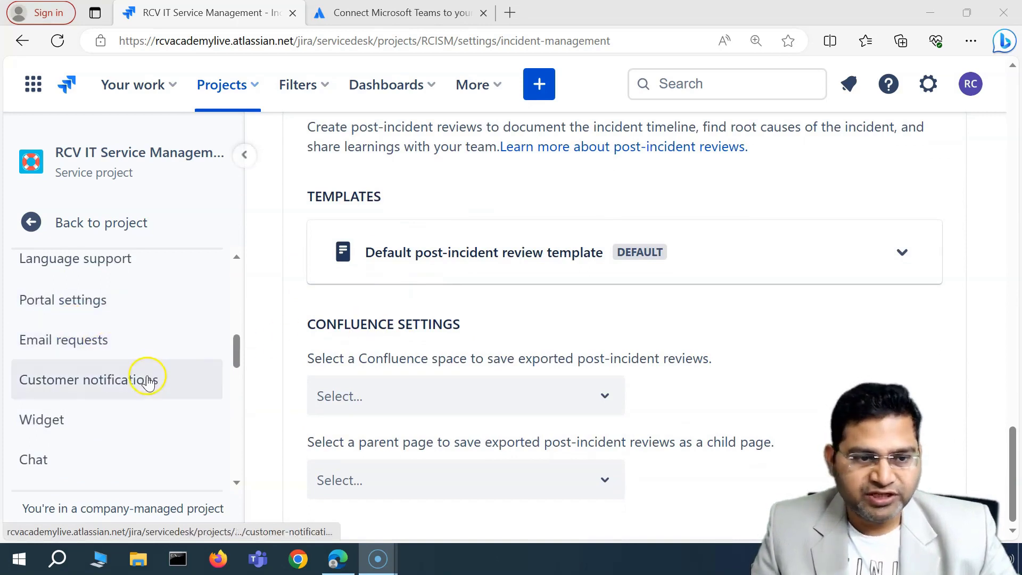
pyautogui.scroll(8, 148, 382)
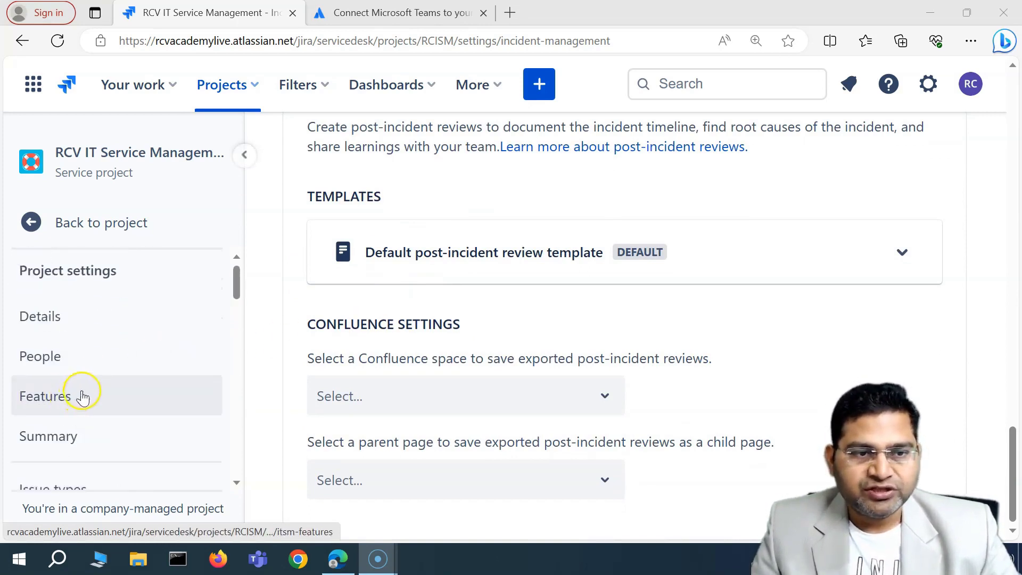
pyautogui.click(66, 408)
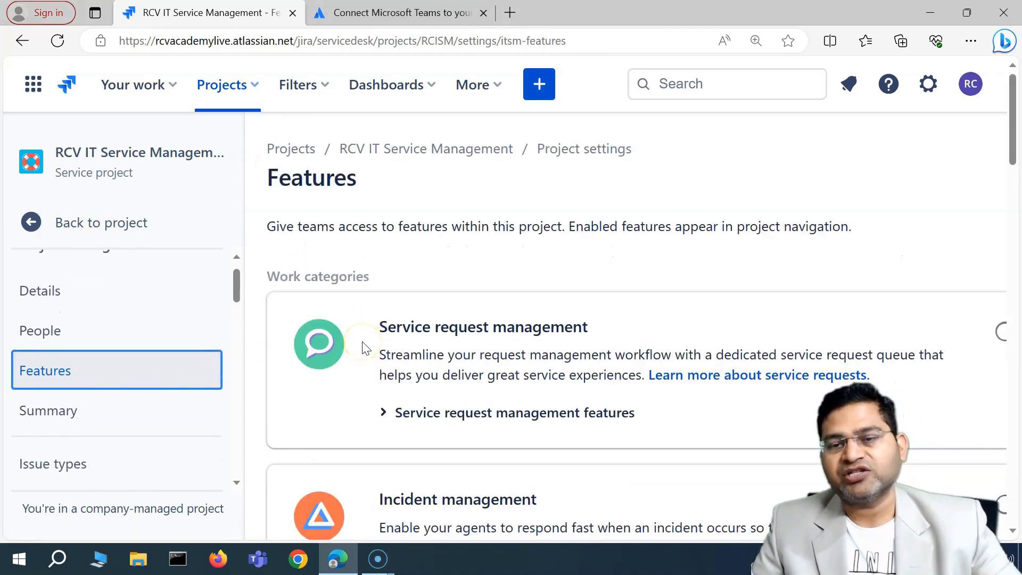
# Enable the Post-incident reviews work category for the project and dismiss the resulting notification
pyautogui.scroll(-4, 531, 357)
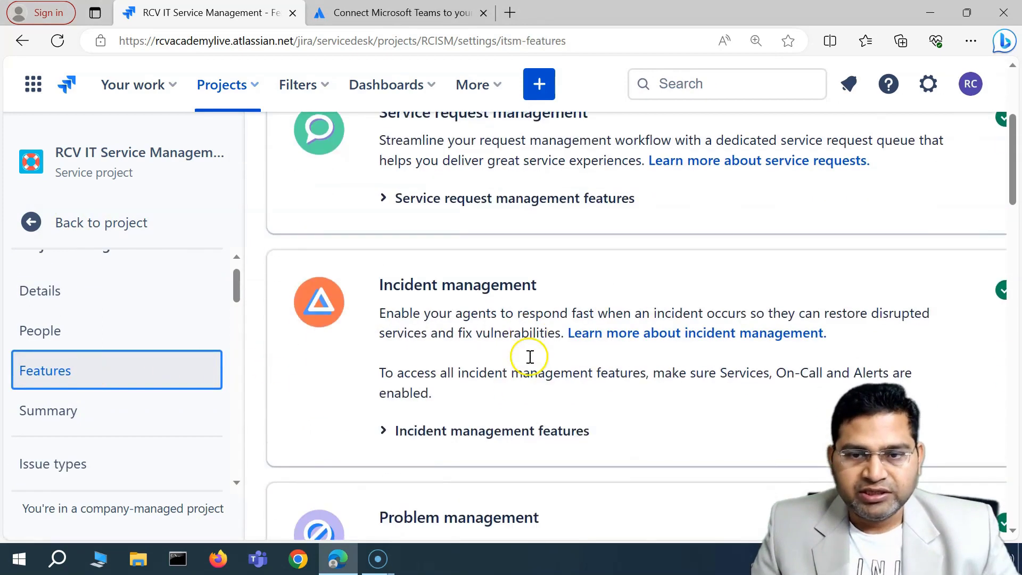
pyautogui.scroll(-4, 399, 492)
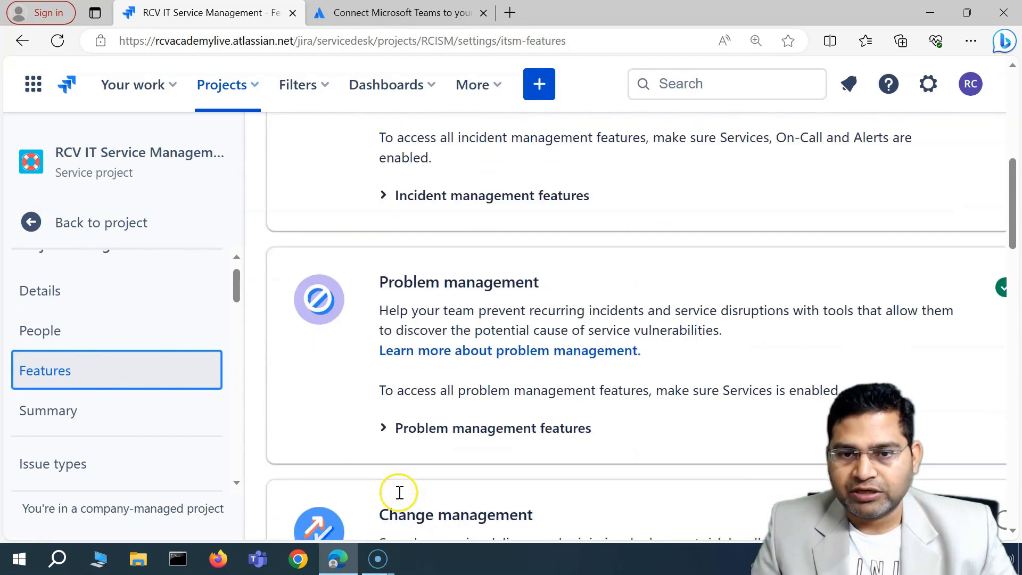
pyautogui.scroll(-6, 486, 359)
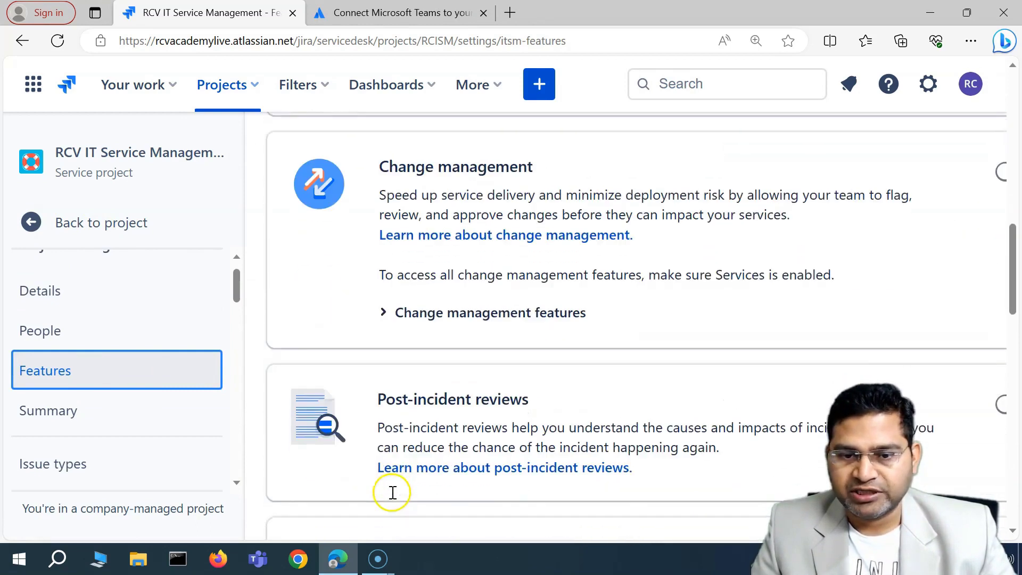
pyautogui.click(243, 260)
pyautogui.scroll(-4, 719, 425)
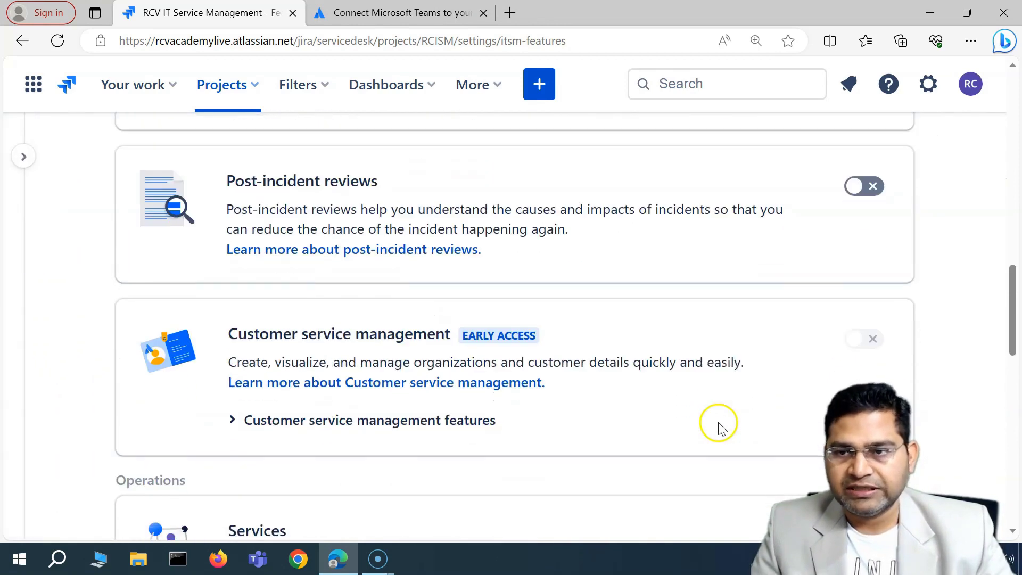
pyautogui.click(870, 185)
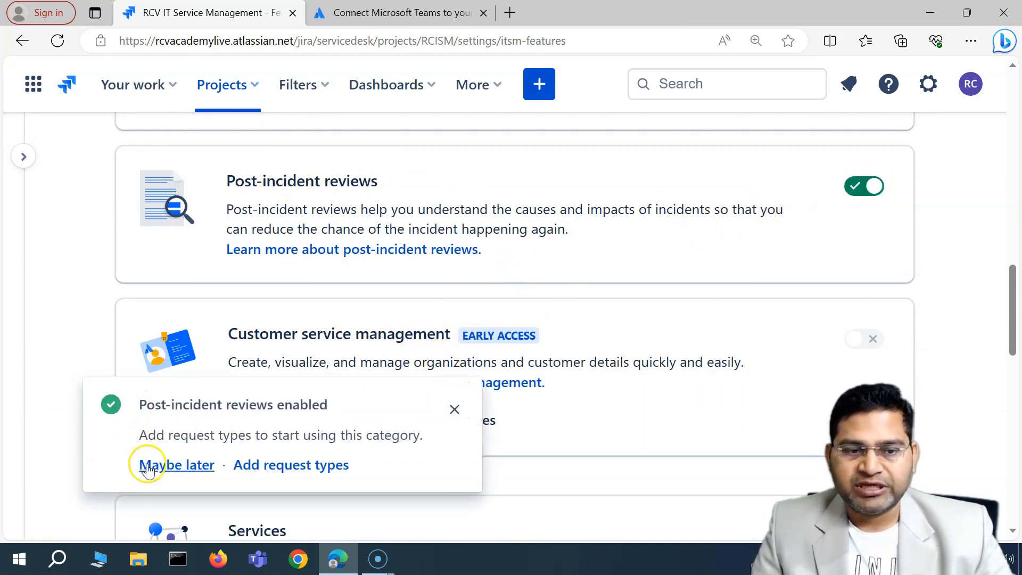
pyautogui.moveTo(163, 434); pyautogui.dragTo(328, 433)
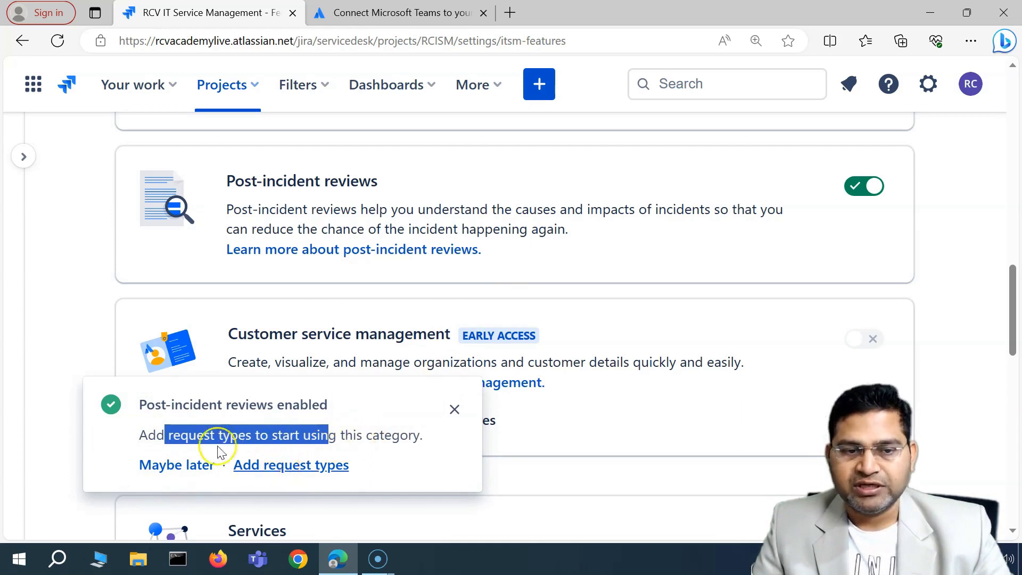
pyautogui.click(376, 432)
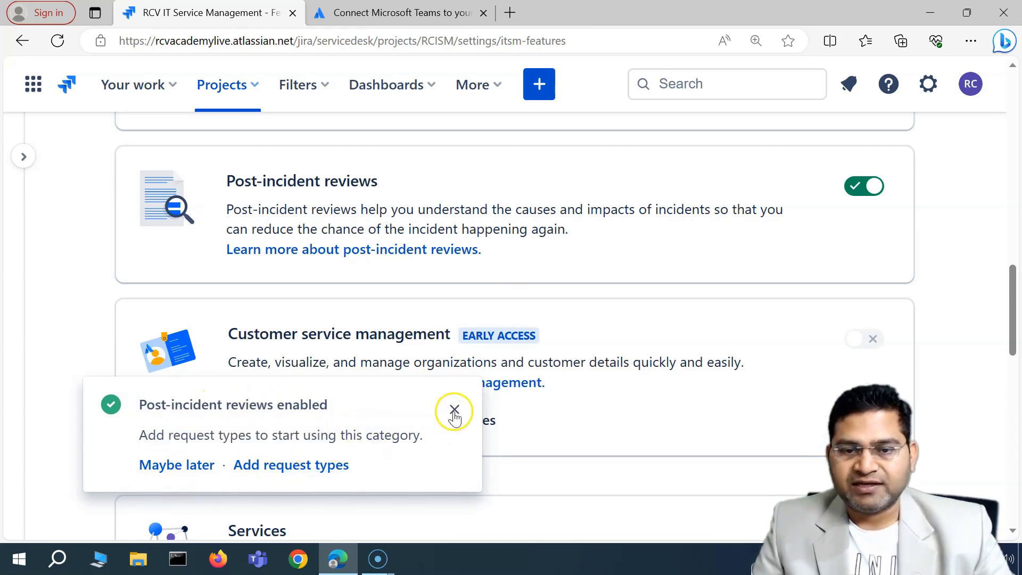
pyautogui.click(454, 411)
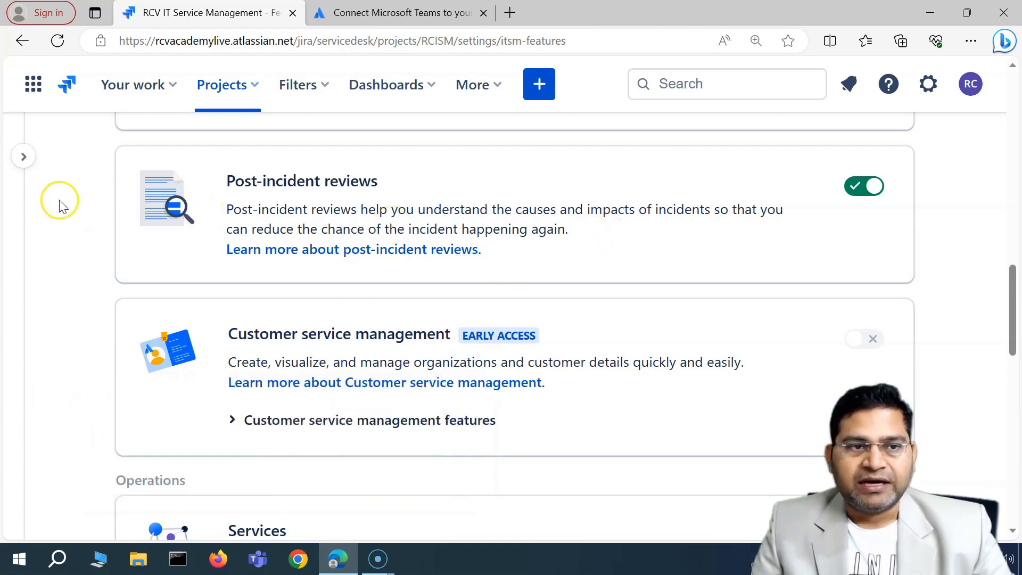
# Leave the project settings and open the project's Post-incident reviews queues with the sidebar expanded
pyautogui.moveTo(24, 159)
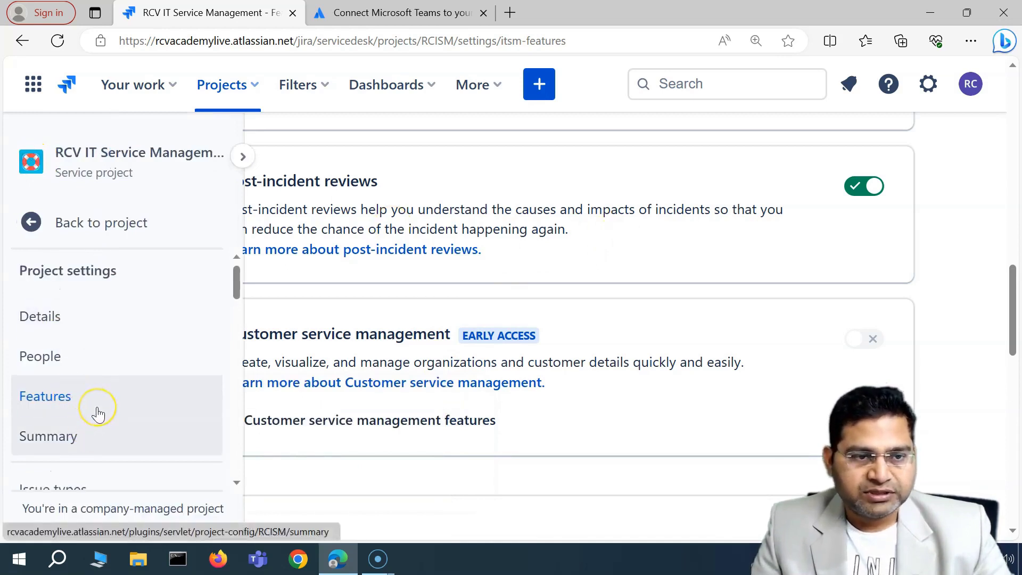
pyautogui.scroll(-6, 98, 414)
pyautogui.scroll(-5, 121, 406)
pyautogui.scroll(-7, 116, 404)
pyautogui.scroll(10, 116, 400)
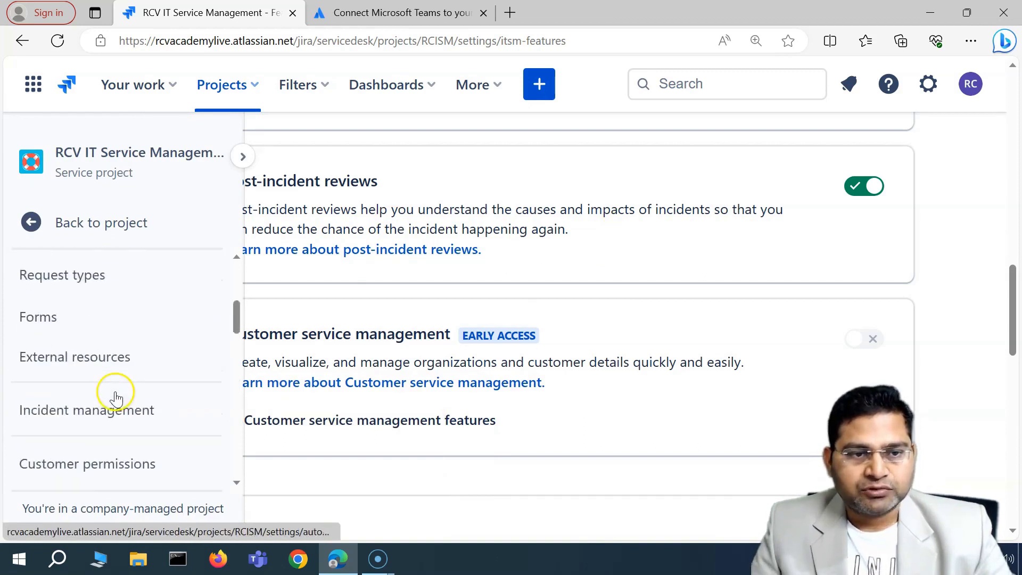
pyautogui.scroll(3, 114, 392)
pyautogui.click(28, 222)
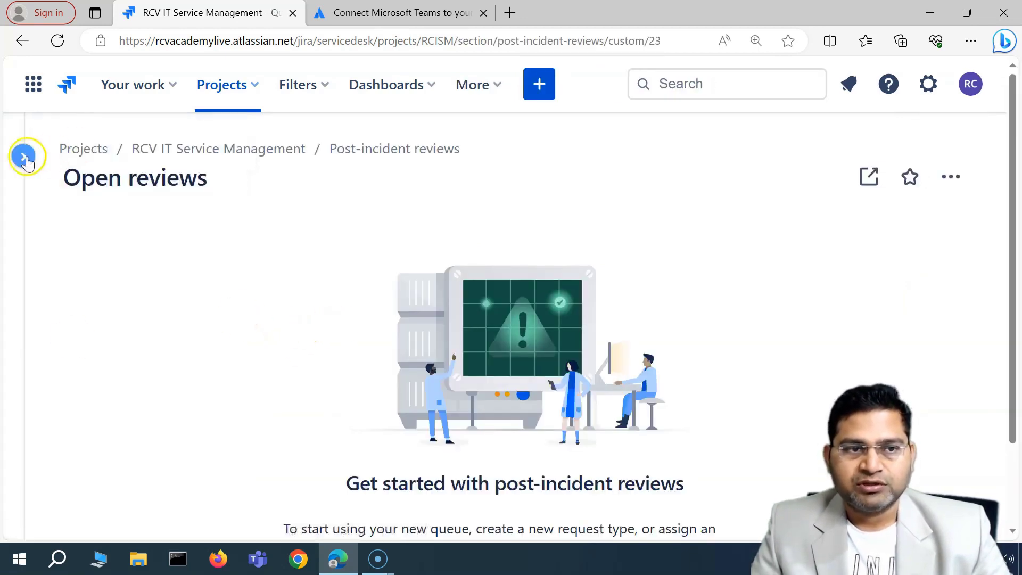
pyautogui.click(24, 159)
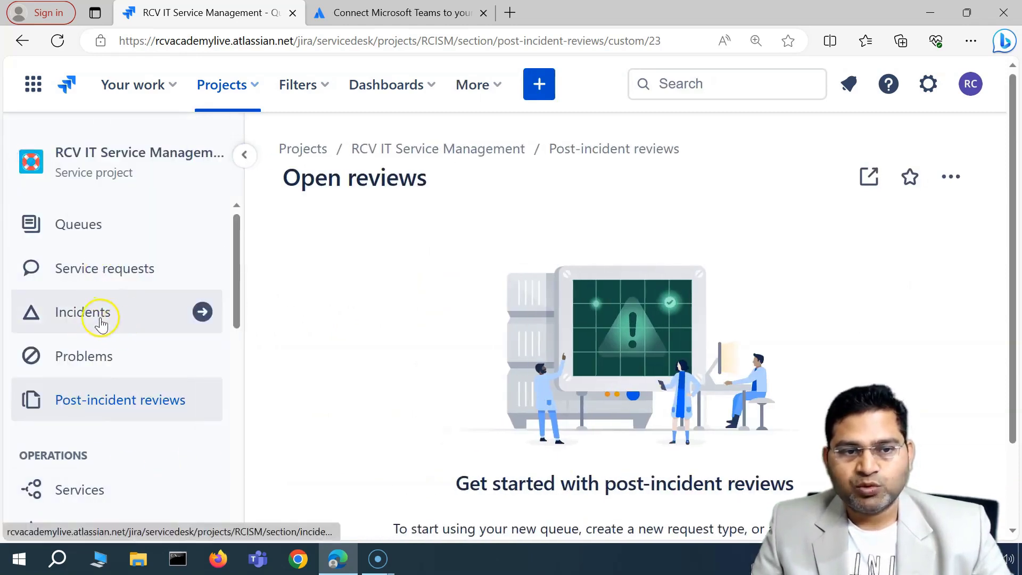
pyautogui.click(128, 414)
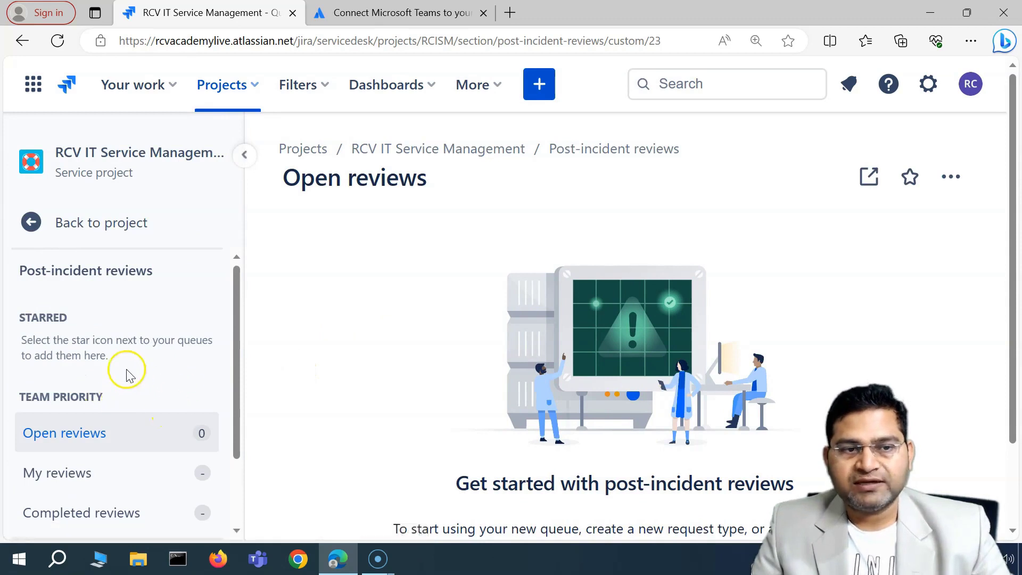
# Examine the Open reviews queue, its getting-started instructions about request types, and the other post-incident review queues
pyautogui.scroll(-2, 468, 373)
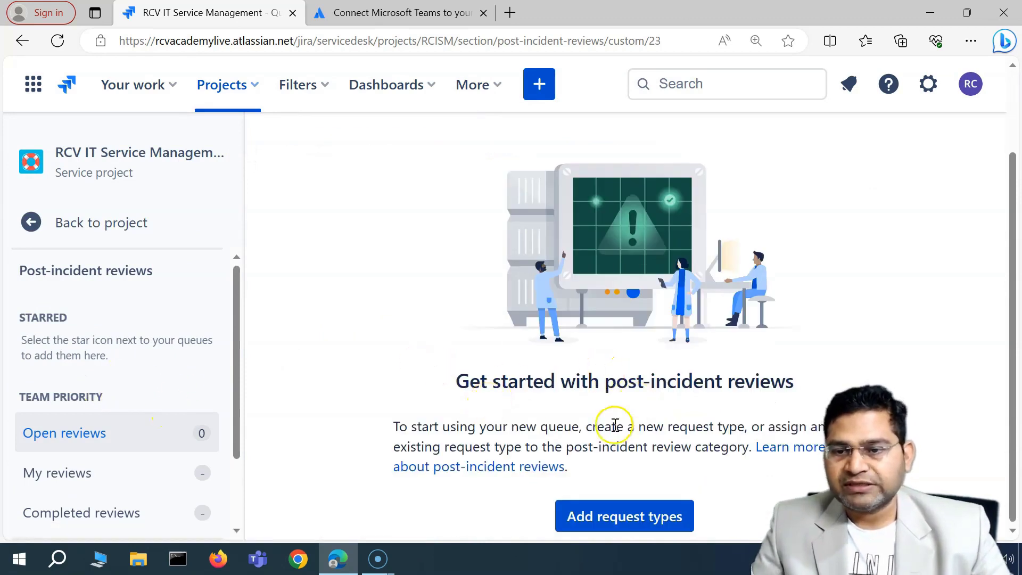
pyautogui.scroll(1, 438, 353)
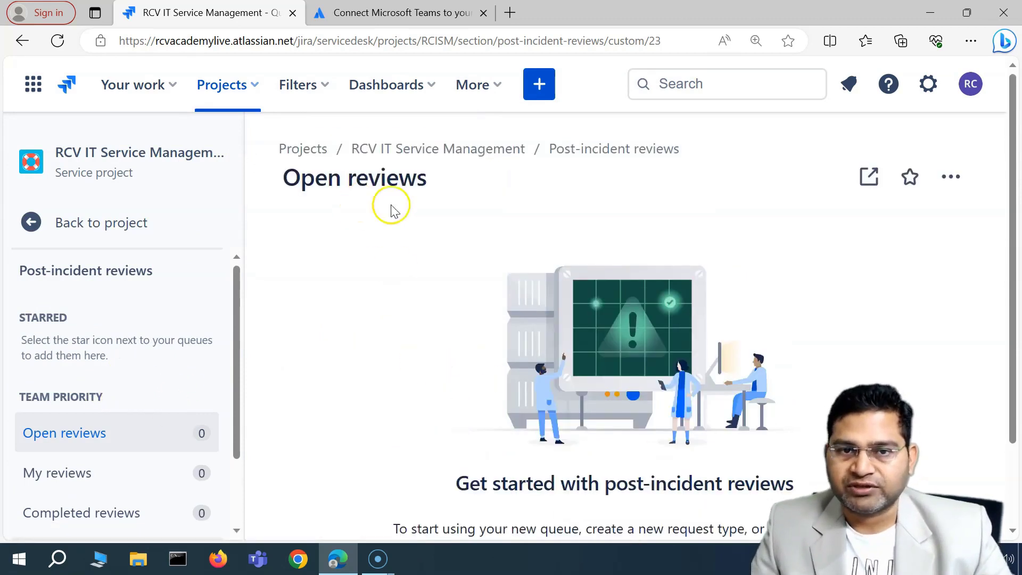
pyautogui.scroll(-1, 426, 429)
pyautogui.moveTo(400, 427); pyautogui.dragTo(600, 423)
pyautogui.click(654, 434)
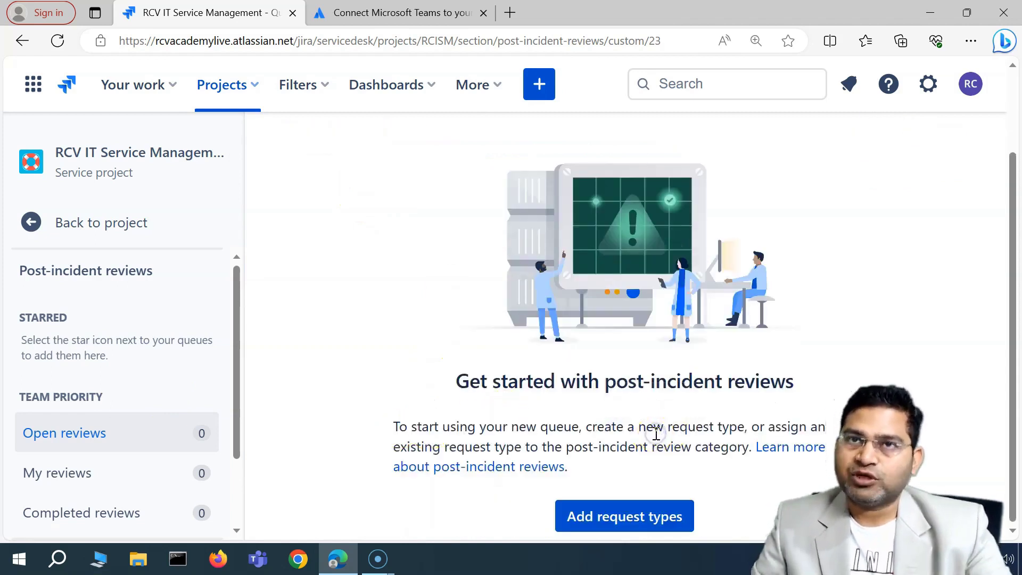
pyautogui.scroll(-2, 77, 413)
pyautogui.scroll(2, 74, 415)
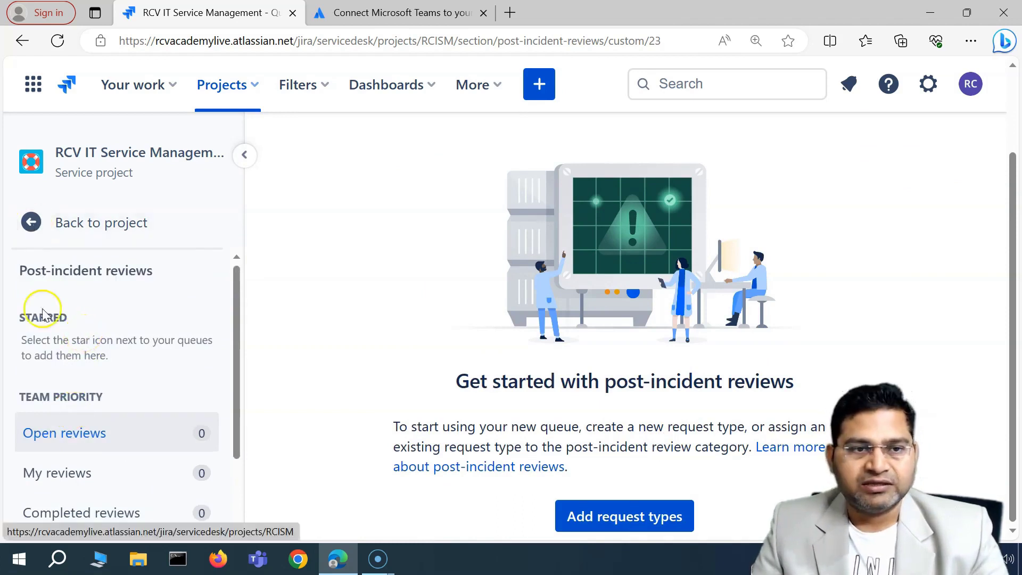
pyautogui.scroll(-2, 59, 370)
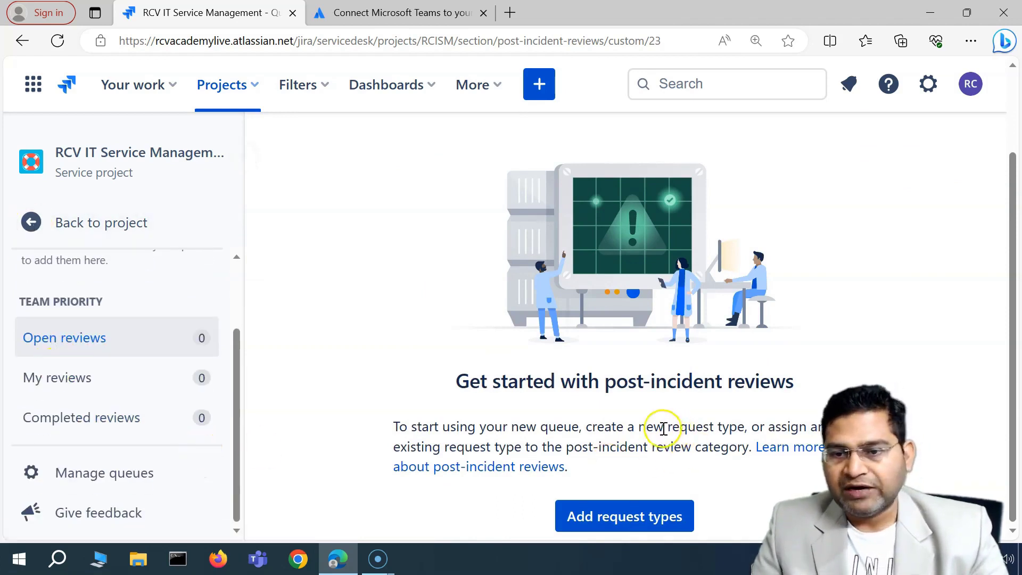
pyautogui.moveTo(664, 429); pyautogui.dragTo(690, 472)
pyautogui.click(525, 428)
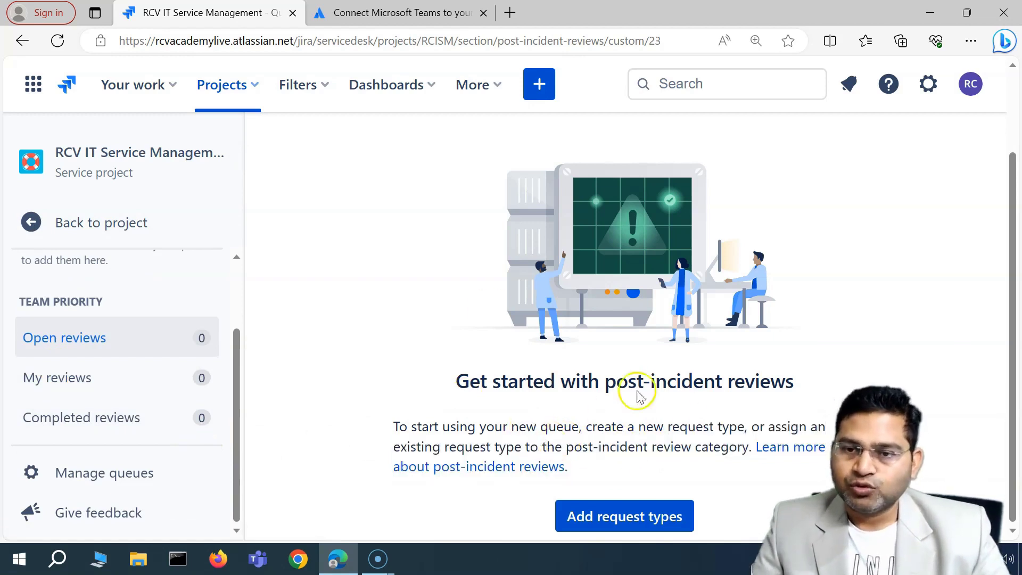
# Start a new request type in the post-incident reviews category and name it Post Incident Review
pyautogui.click(628, 523)
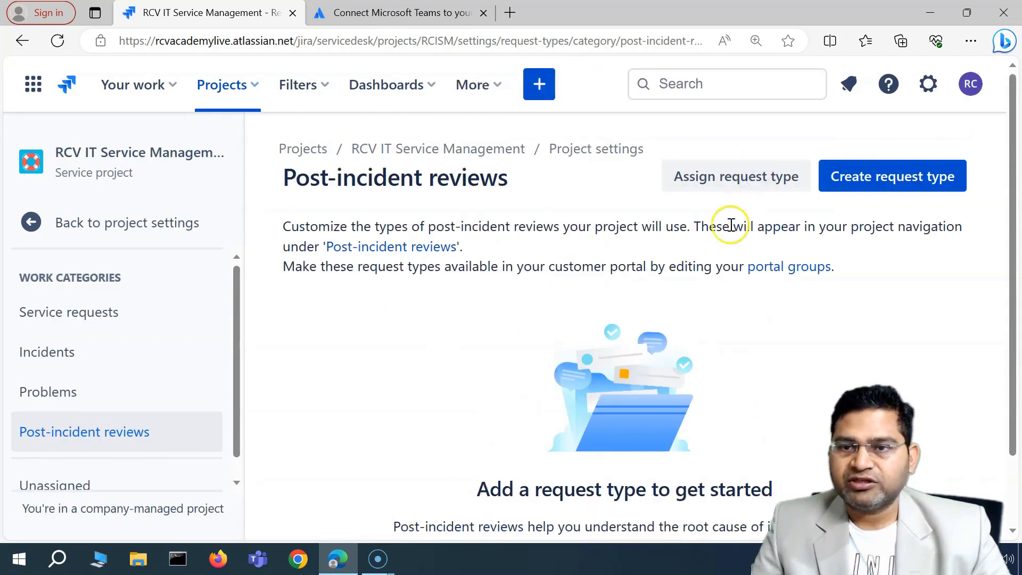
pyautogui.click(902, 178)
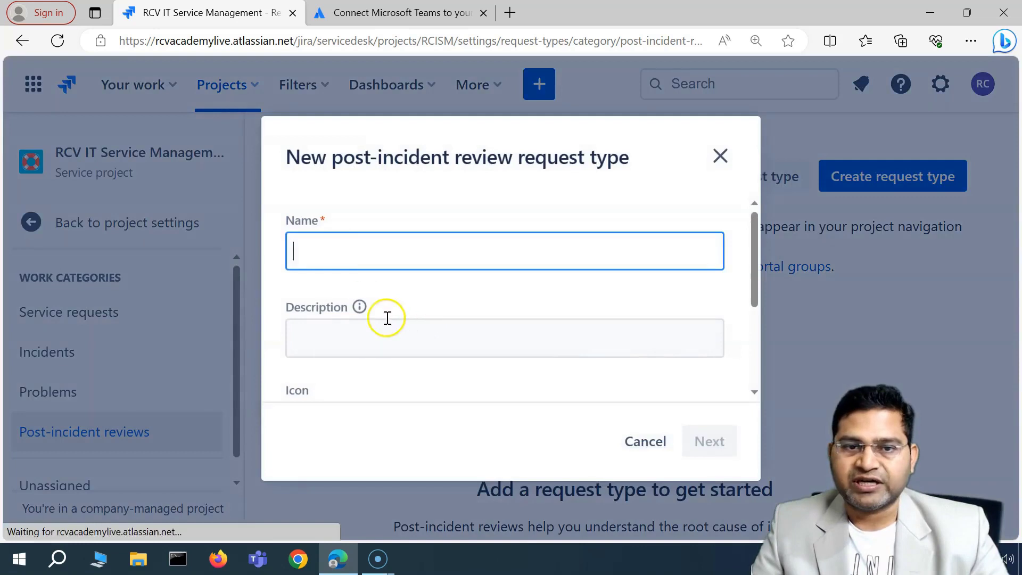
pyautogui.write('Post')
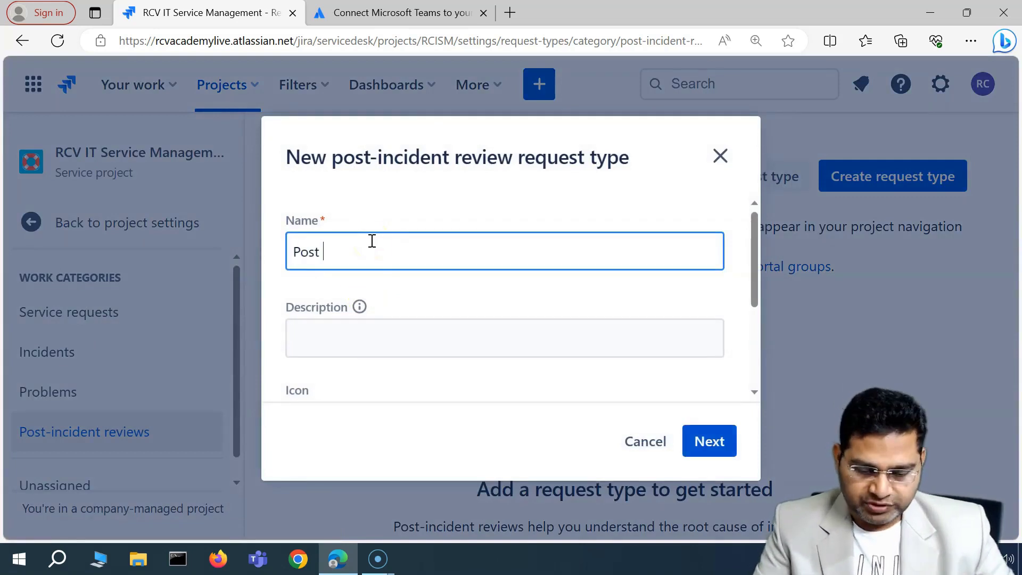
pyautogui.write(' Incident rev')
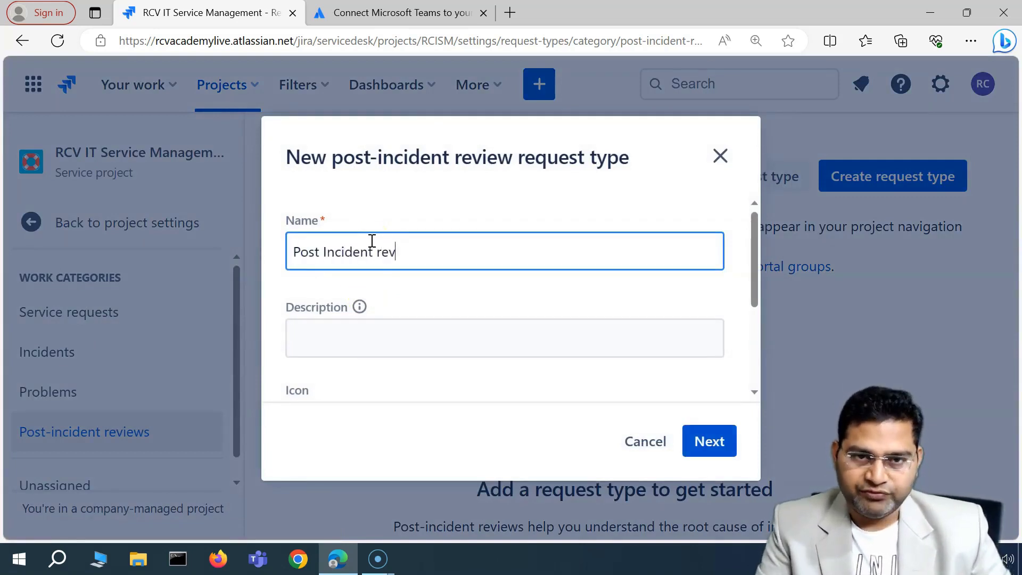
pyautogui.write('iew')
# Change the new request type's icon to the default avatar showing three connected people, leaving the description empty
pyautogui.click(402, 331)
pyautogui.scroll(-2, 429, 279)
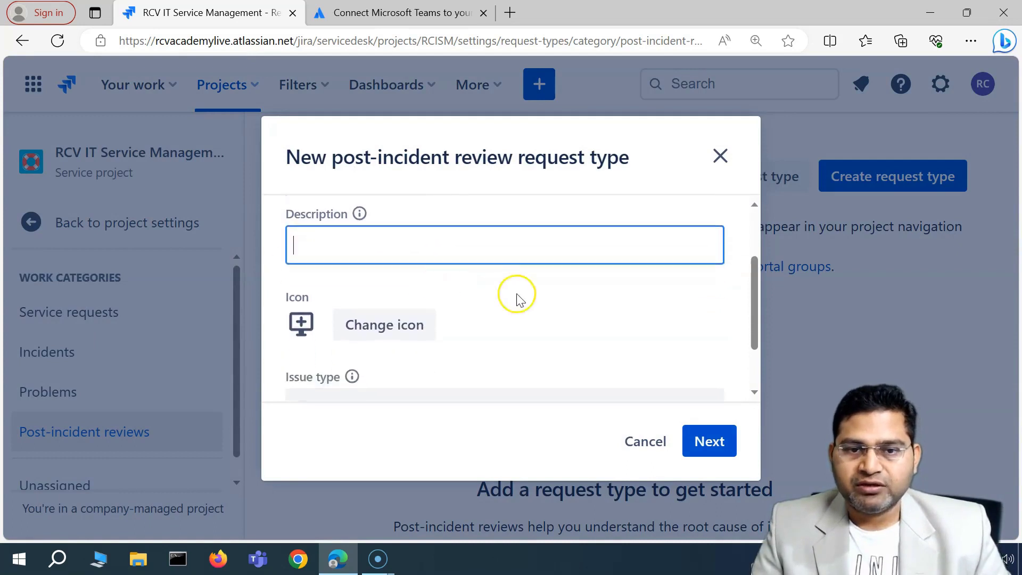
pyautogui.scroll(-1, 421, 341)
pyautogui.click(405, 293)
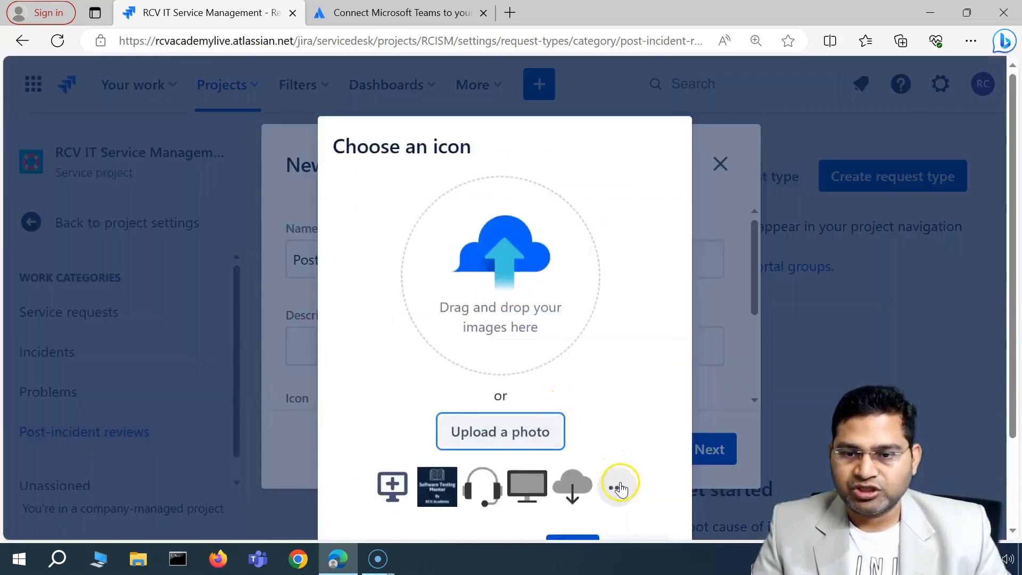
pyautogui.click(616, 484)
pyautogui.scroll(-10, 605, 365)
pyautogui.click(611, 346)
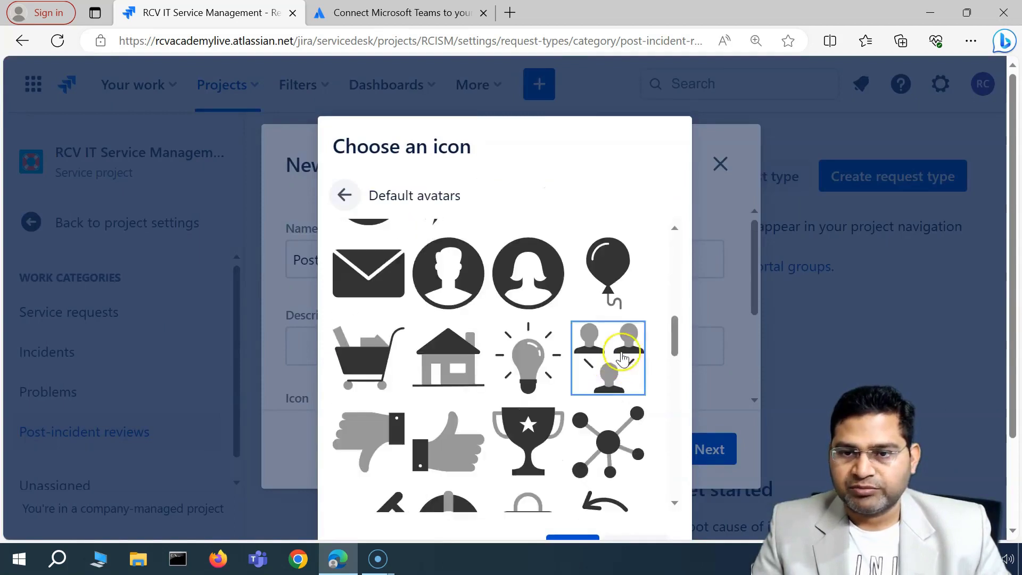
pyautogui.click(575, 537)
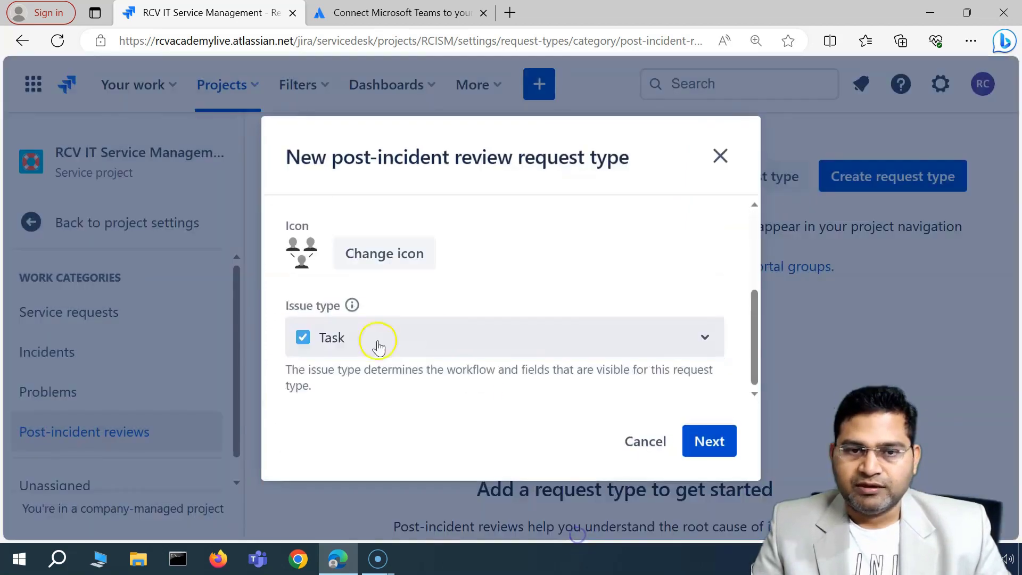
# Set the issue type by adding the default post-incident reviews issue type, and proceed to the portal group selection
pyautogui.click(414, 347)
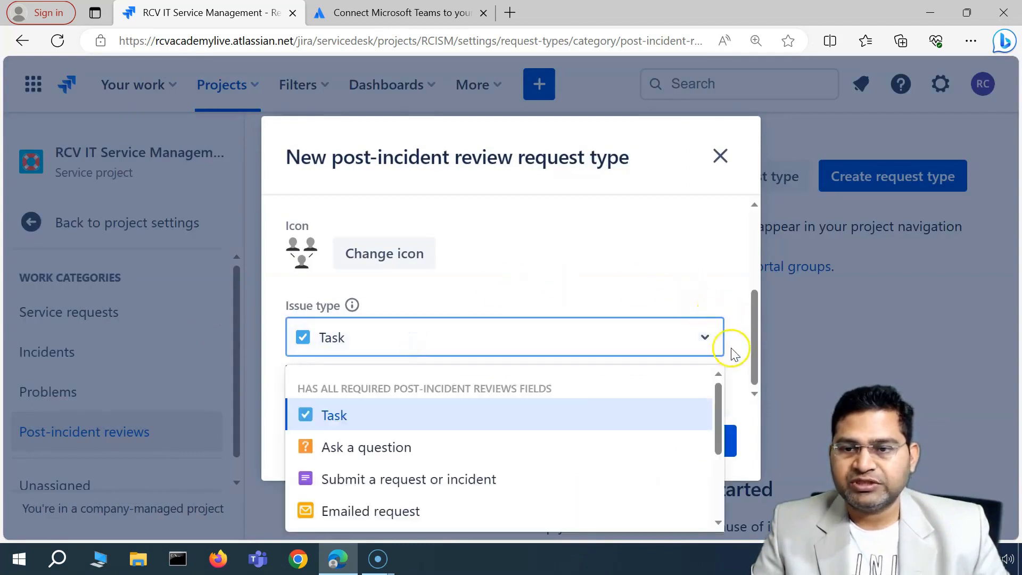
pyautogui.scroll(-3, 621, 438)
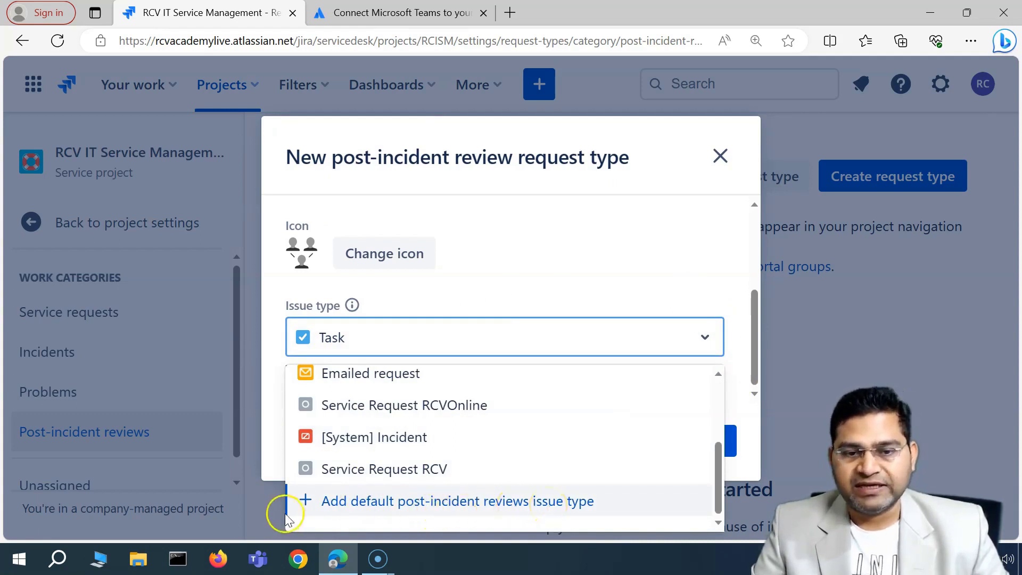
pyautogui.click(366, 503)
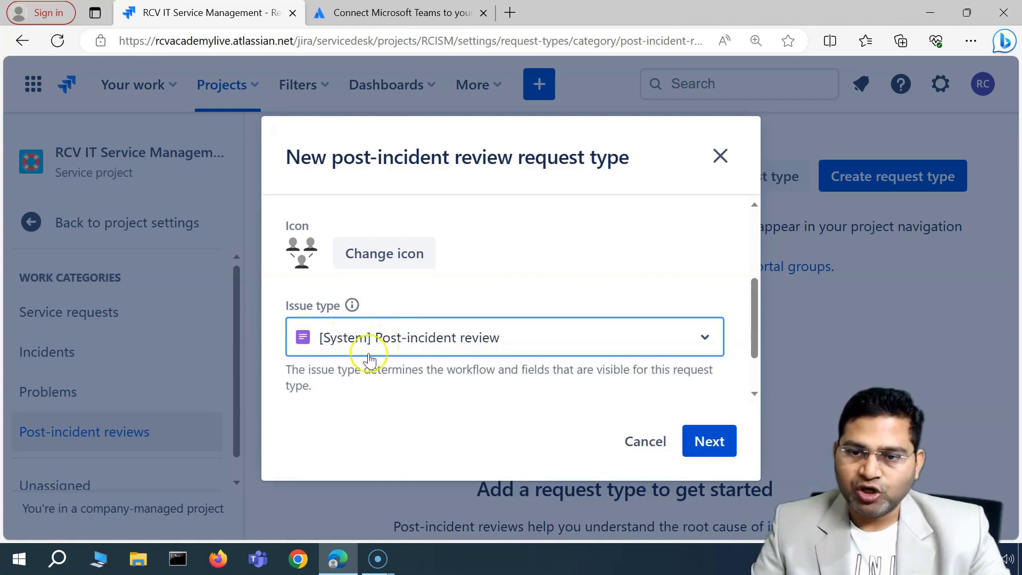
pyautogui.click(698, 444)
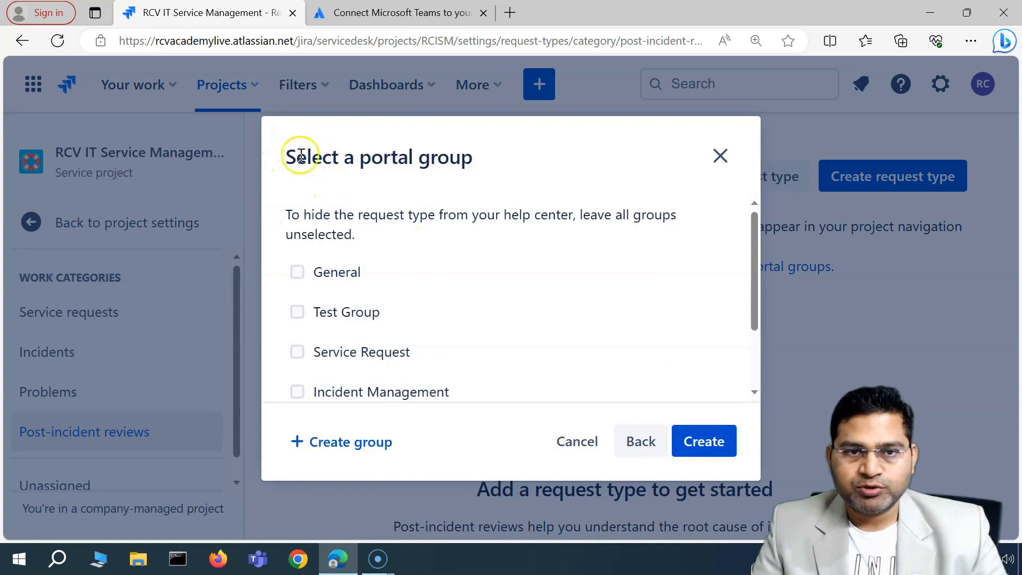
# Examine the portal group options and the note about hiding the request type from the help center
pyautogui.moveTo(287, 213); pyautogui.dragTo(355, 234)
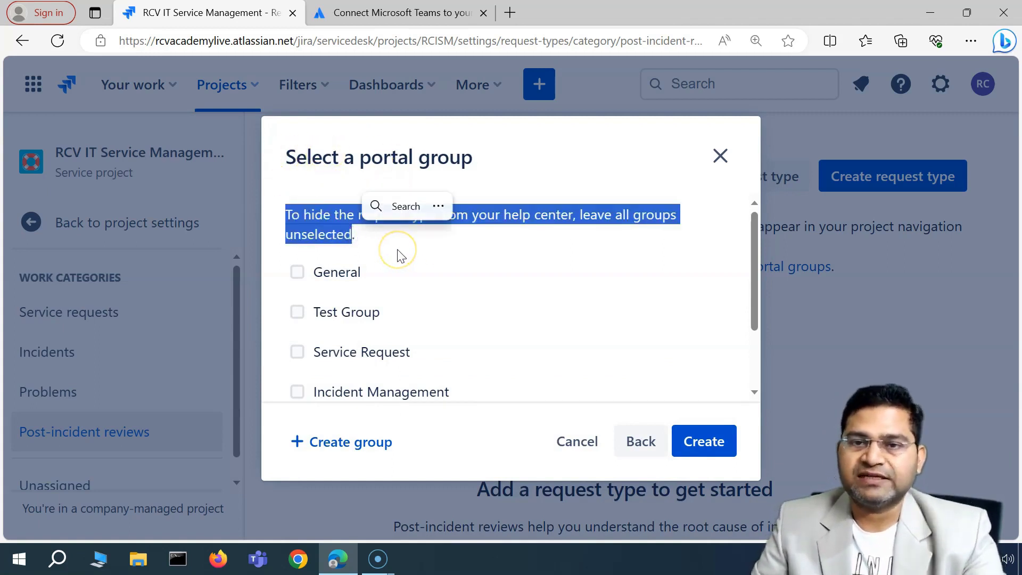
pyautogui.scroll(-2, 468, 298)
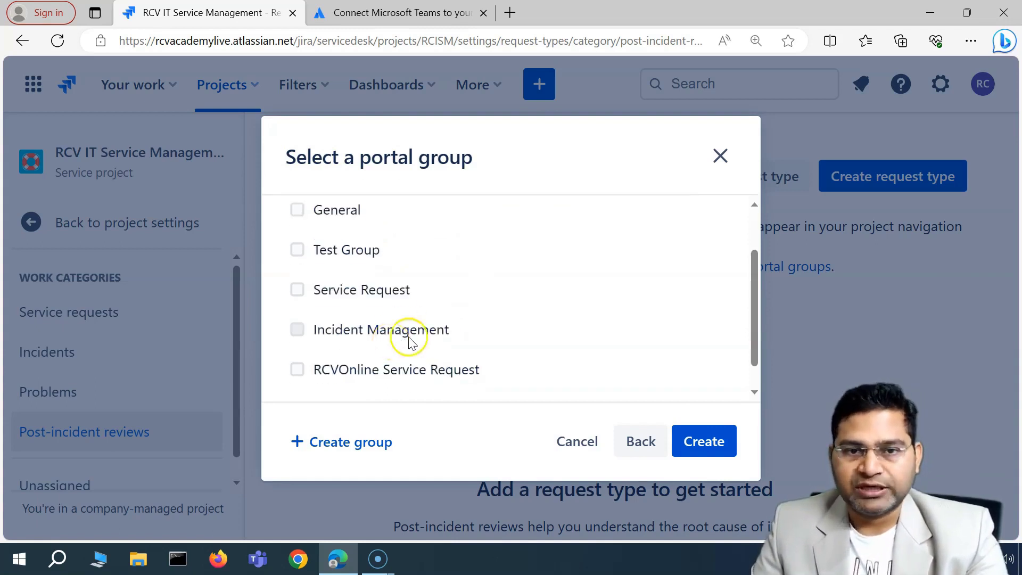
pyautogui.scroll(2, 447, 333)
pyautogui.click(354, 230)
pyautogui.moveTo(354, 230); pyautogui.dragTo(347, 218)
pyautogui.scroll(-2, 458, 256)
pyautogui.scroll(2, 447, 239)
pyautogui.scroll(-3, 373, 277)
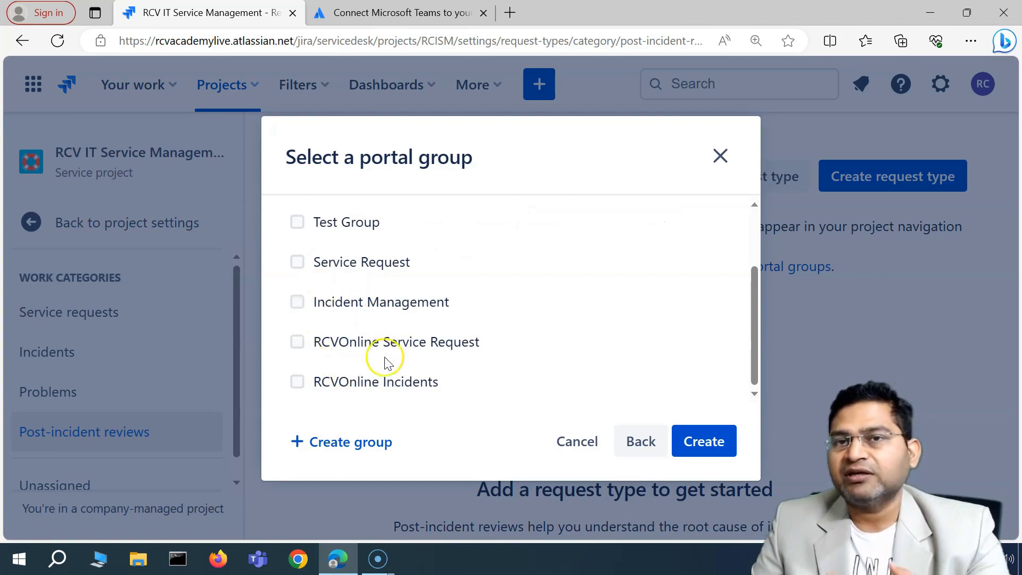
pyautogui.scroll(2, 372, 308)
pyautogui.scroll(-2, 343, 306)
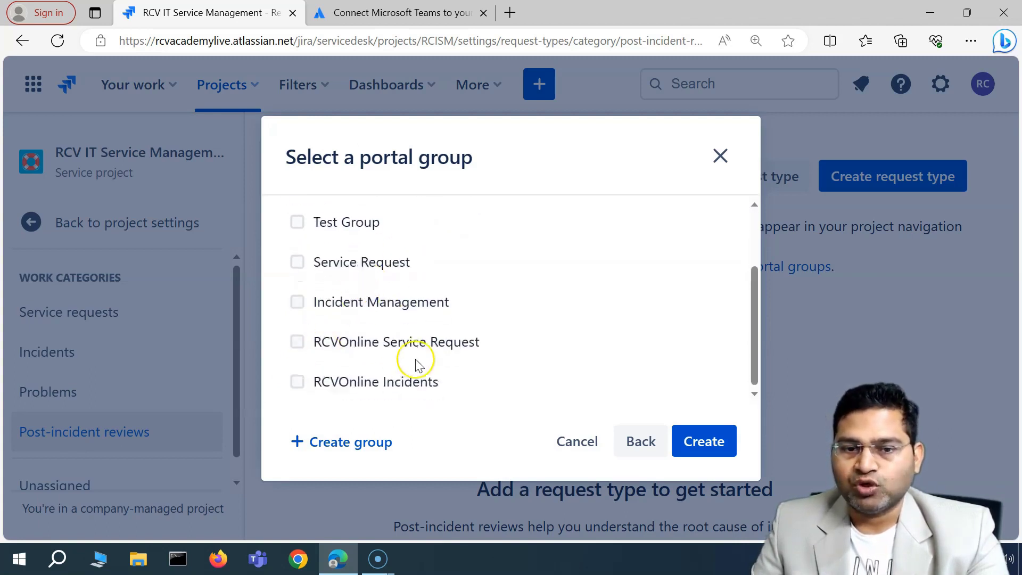
pyautogui.scroll(2, 418, 364)
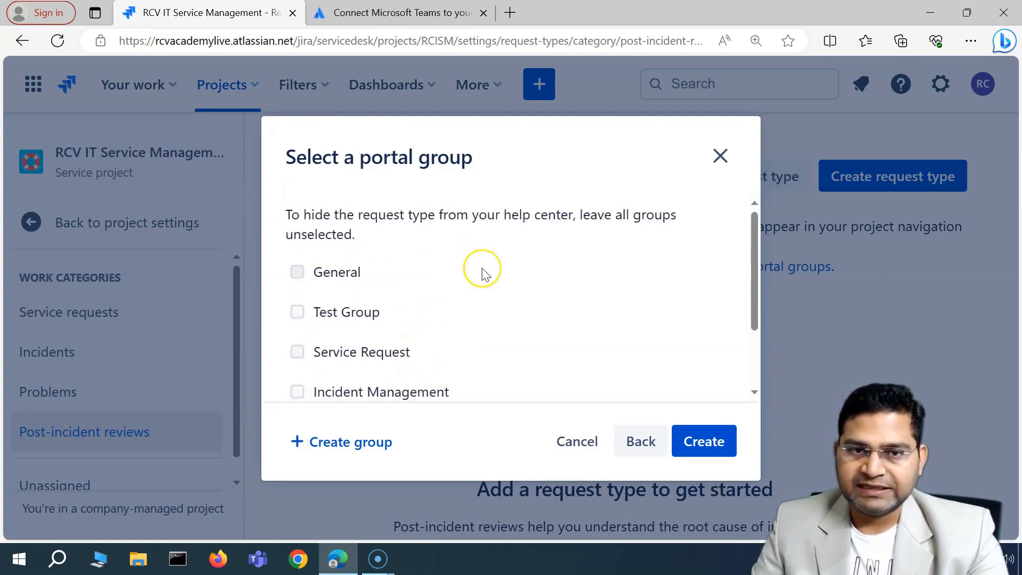
pyautogui.scroll(-3, 482, 274)
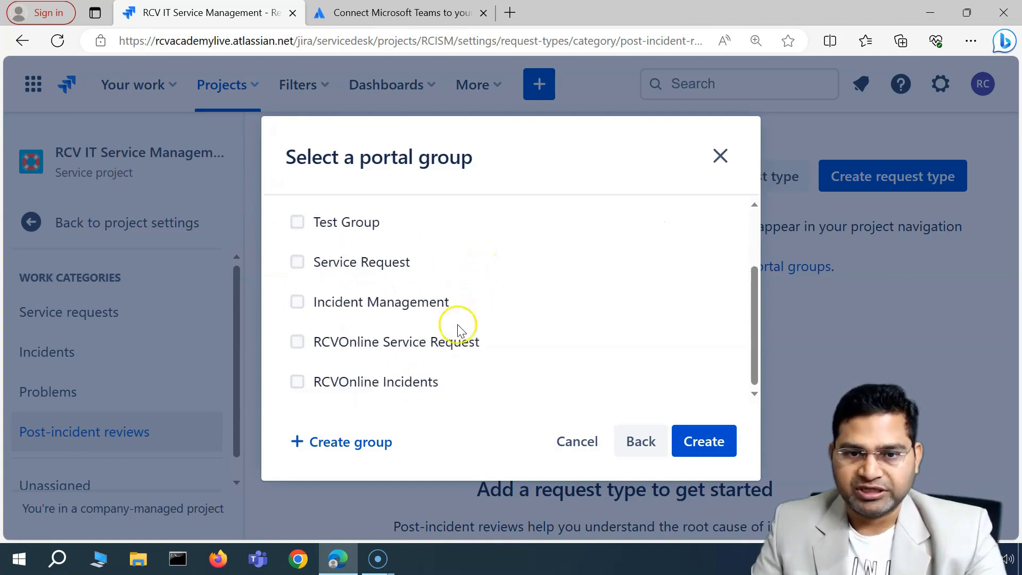
# Create the request type with no portal group selected and look over its request form
pyautogui.click(716, 451)
pyautogui.click(455, 372)
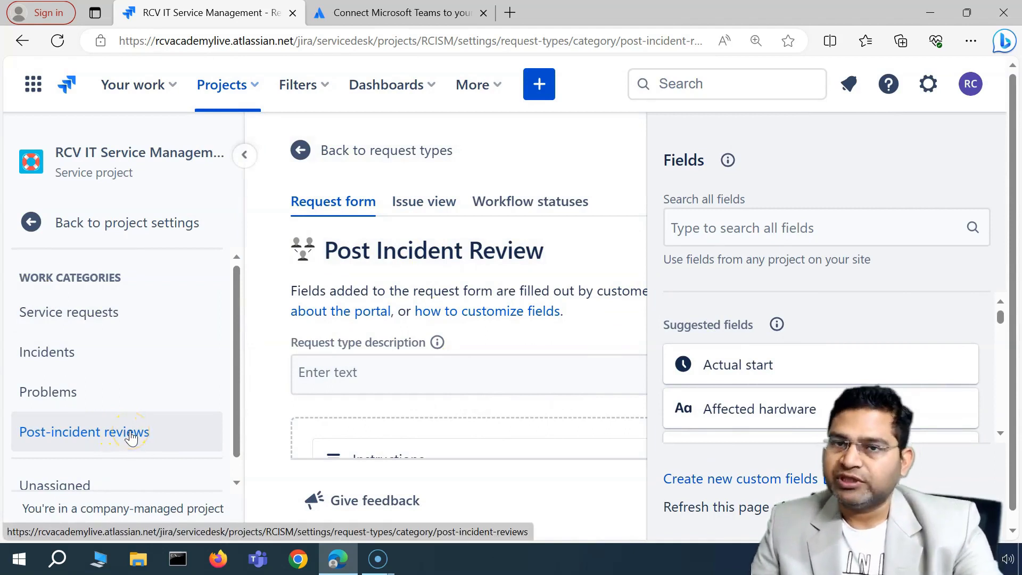
pyautogui.scroll(-2, 477, 373)
pyautogui.scroll(2, 472, 388)
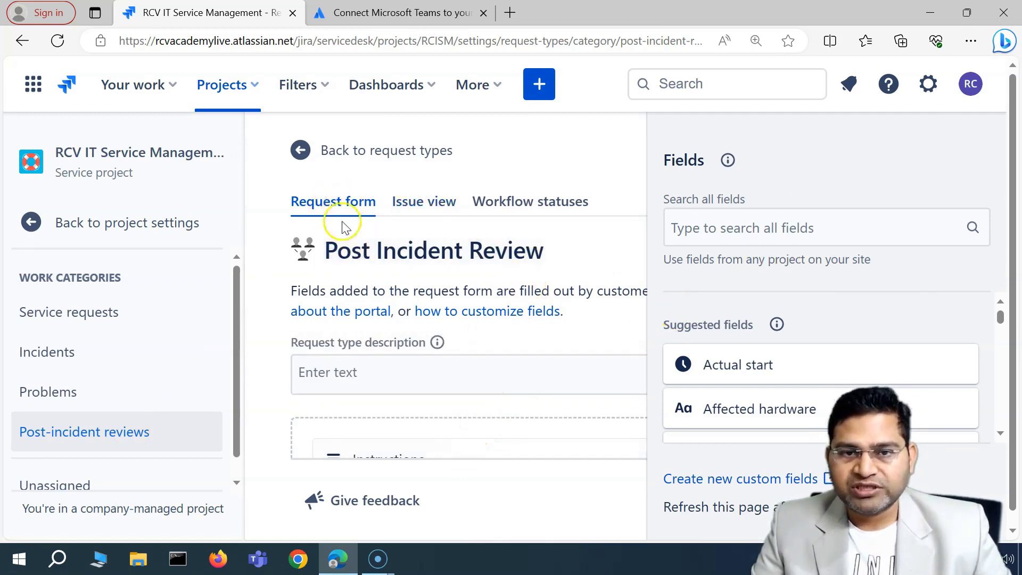
# Examine the Post Incident Review issue view, including its description and context fields and the suggested fields
pyautogui.click(422, 203)
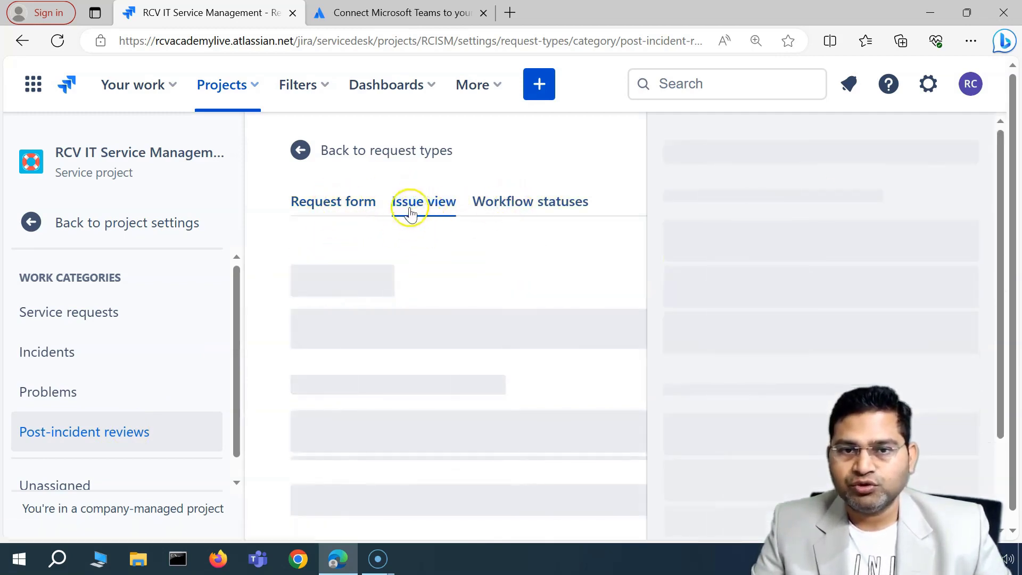
pyautogui.scroll(-5, 804, 372)
pyautogui.scroll(-10, 802, 376)
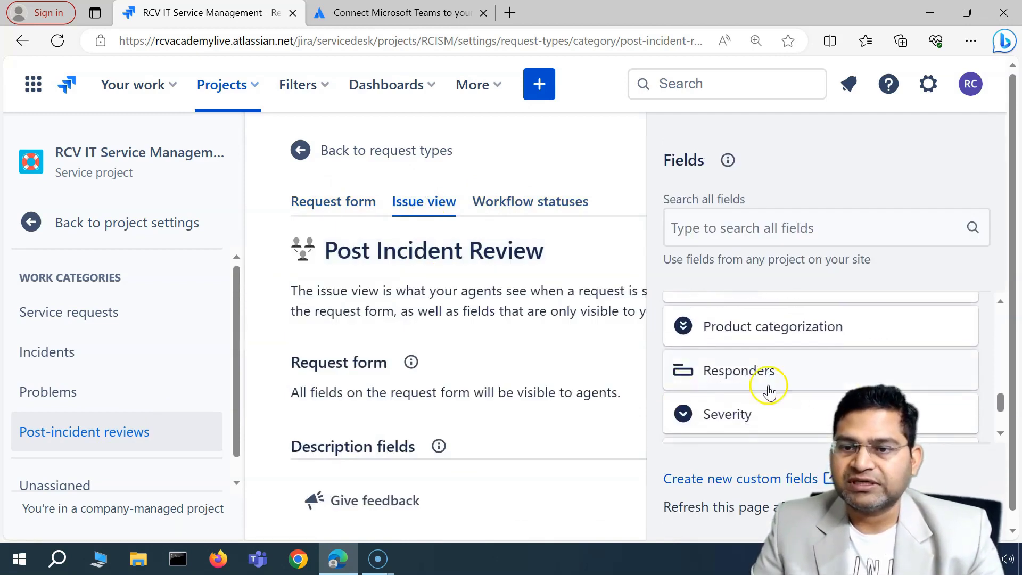
pyautogui.scroll(-3, 772, 379)
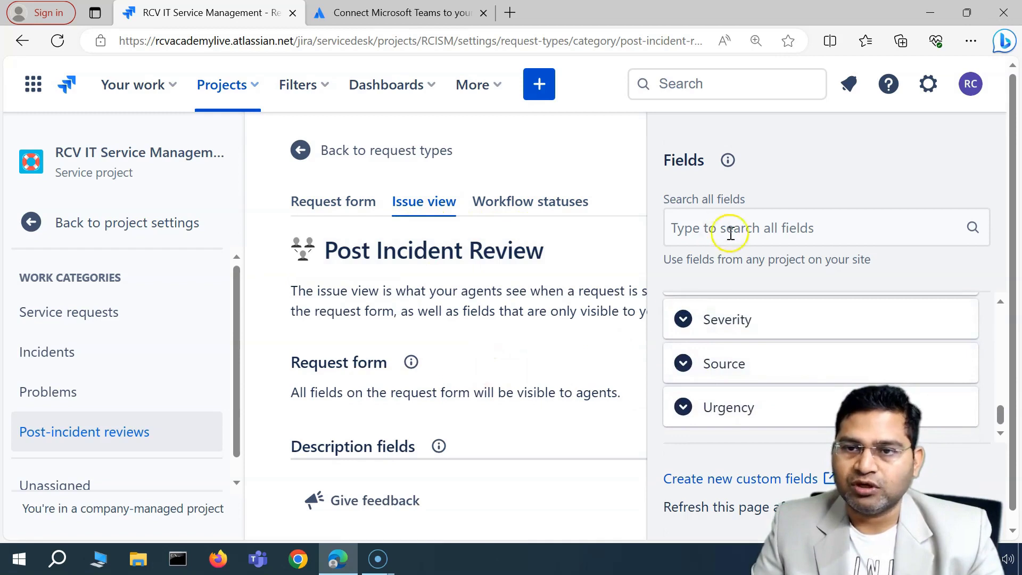
pyautogui.scroll(-5, 379, 410)
pyautogui.scroll(5, 420, 401)
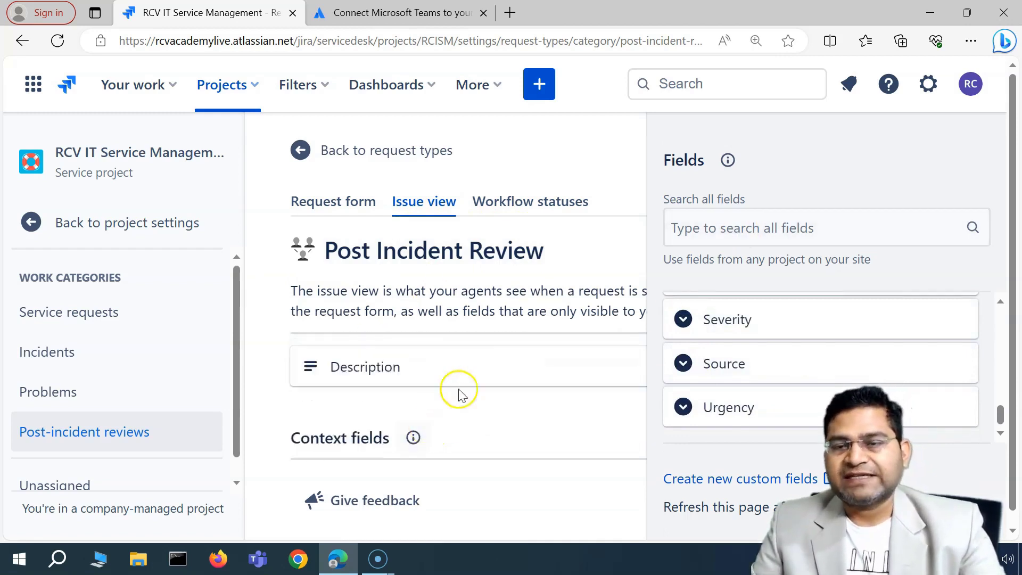
pyautogui.scroll(-3, 436, 392)
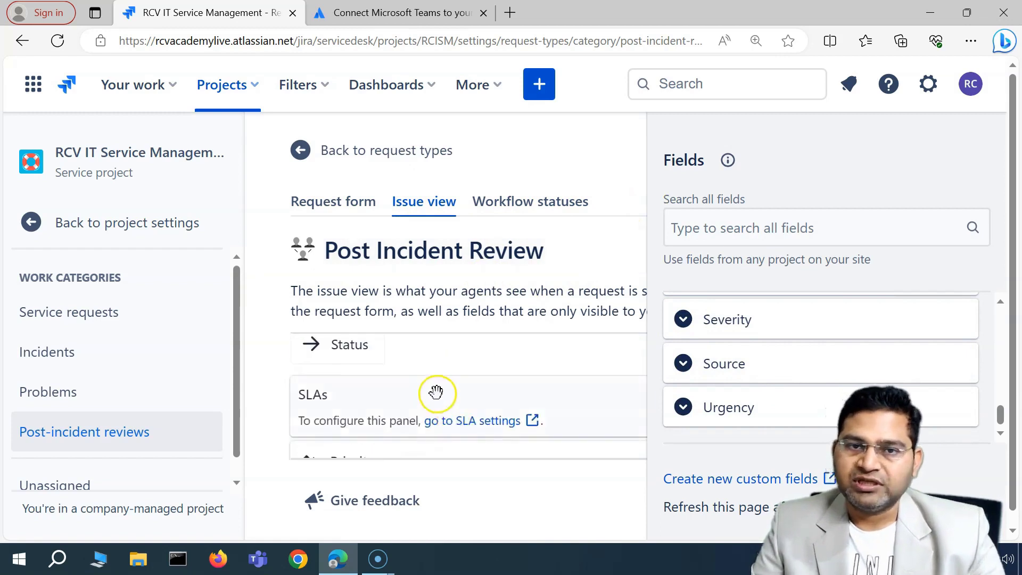
pyautogui.scroll(-3, 437, 393)
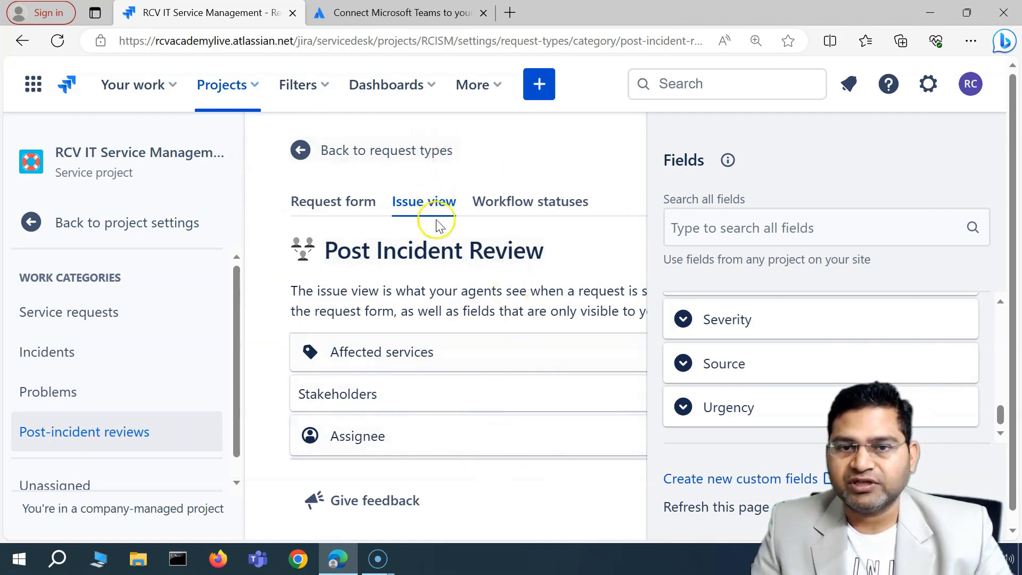
# Review the request type's workflow statuses with their customer-facing names, and return to its request form
pyautogui.click(512, 205)
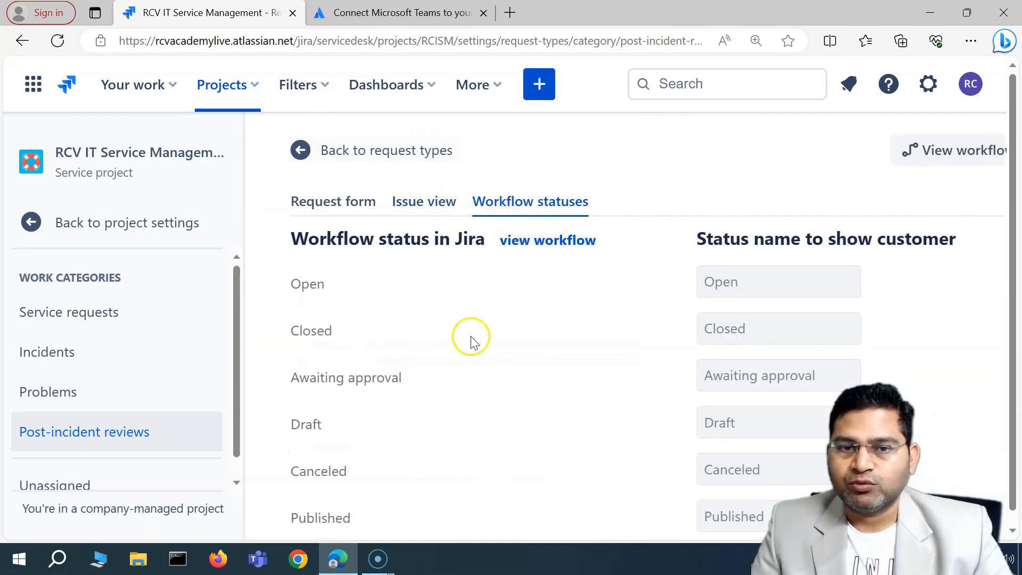
pyautogui.scroll(-2, 672, 250)
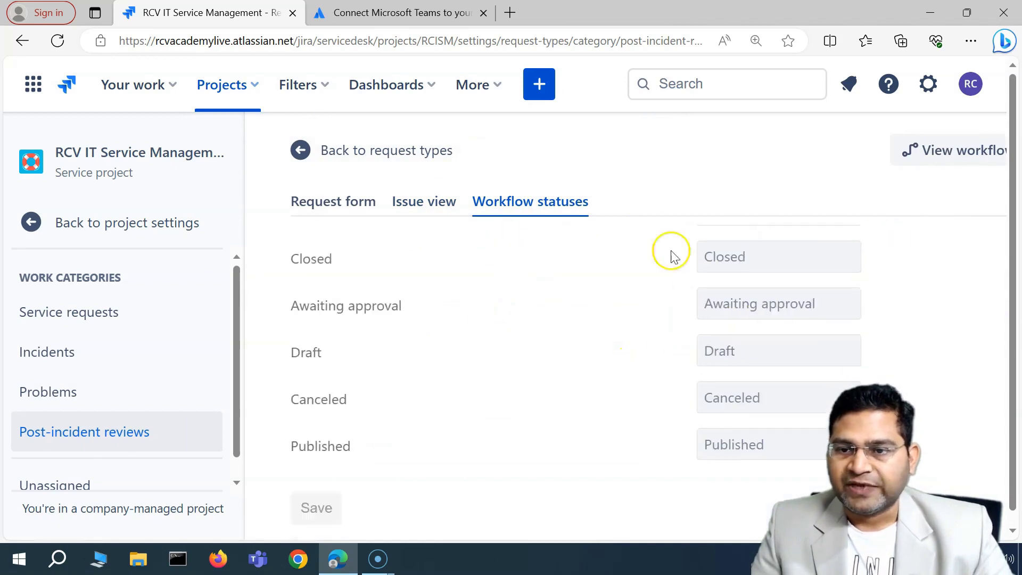
pyautogui.scroll(2, 461, 356)
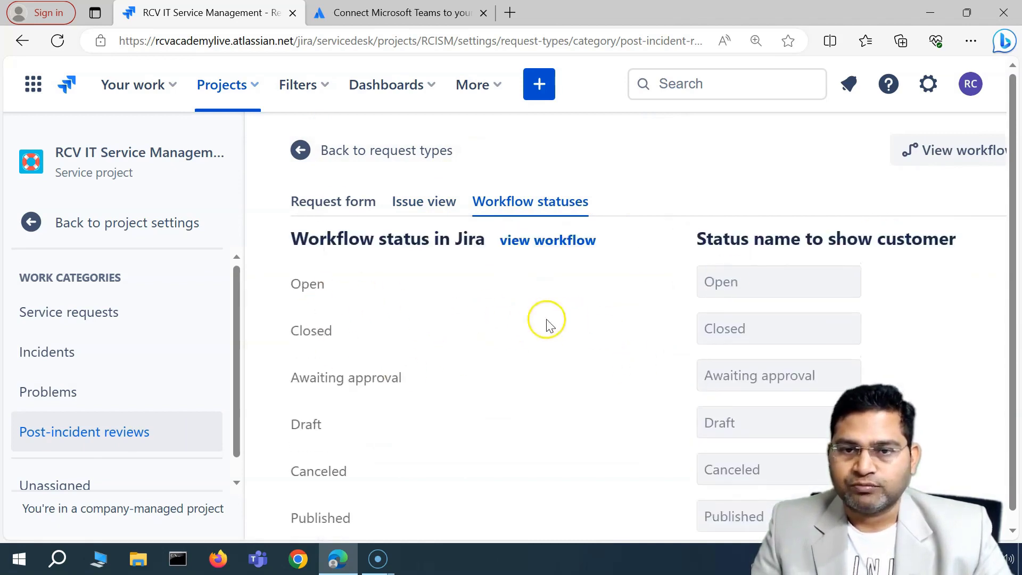
pyautogui.click(338, 209)
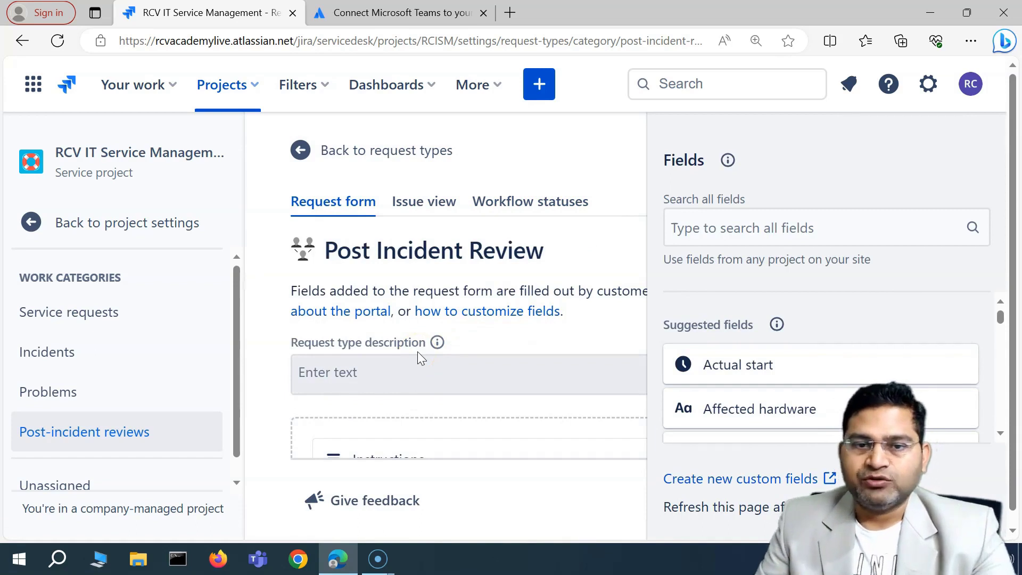
pyautogui.click(432, 400)
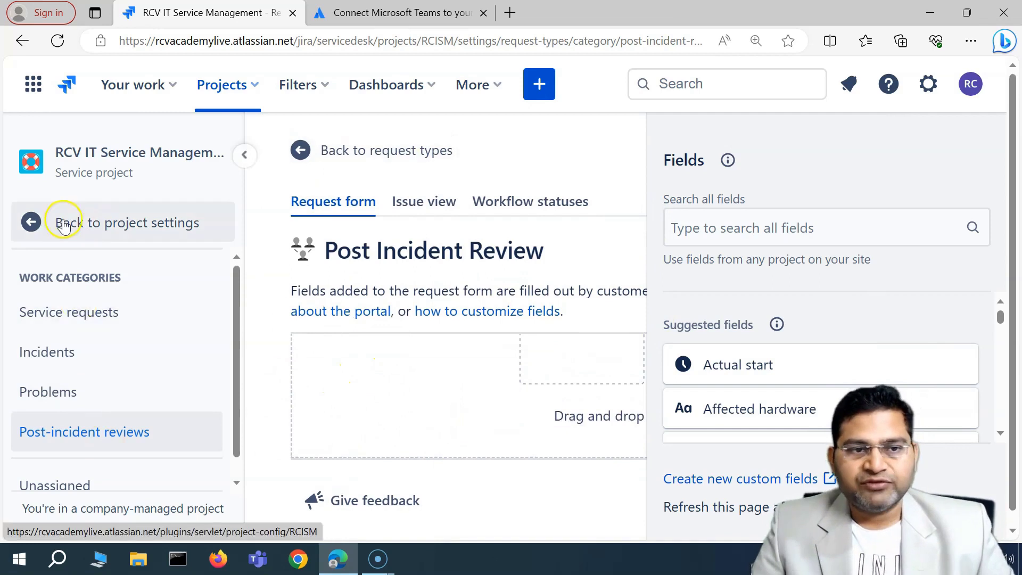
# Leave the project settings, open the project's Post-incident reviews section, and switch to the Incidents queues
pyautogui.click(32, 228)
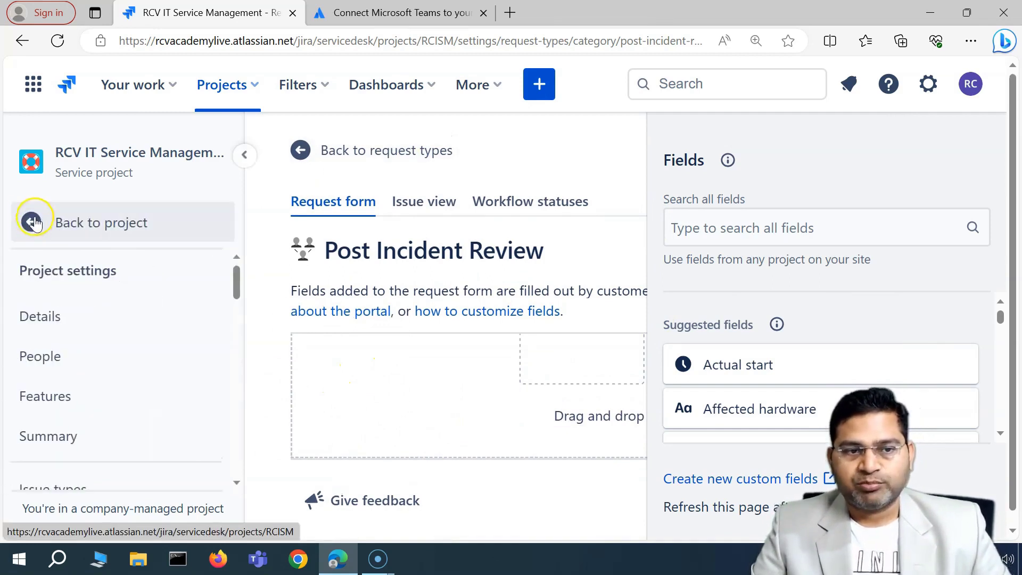
pyautogui.click(33, 222)
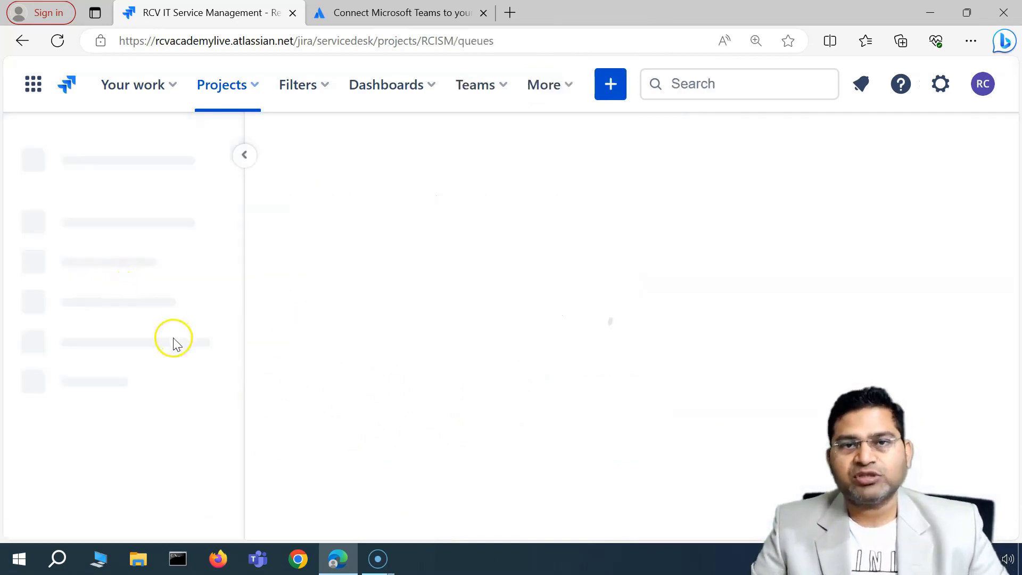
pyautogui.click(96, 404)
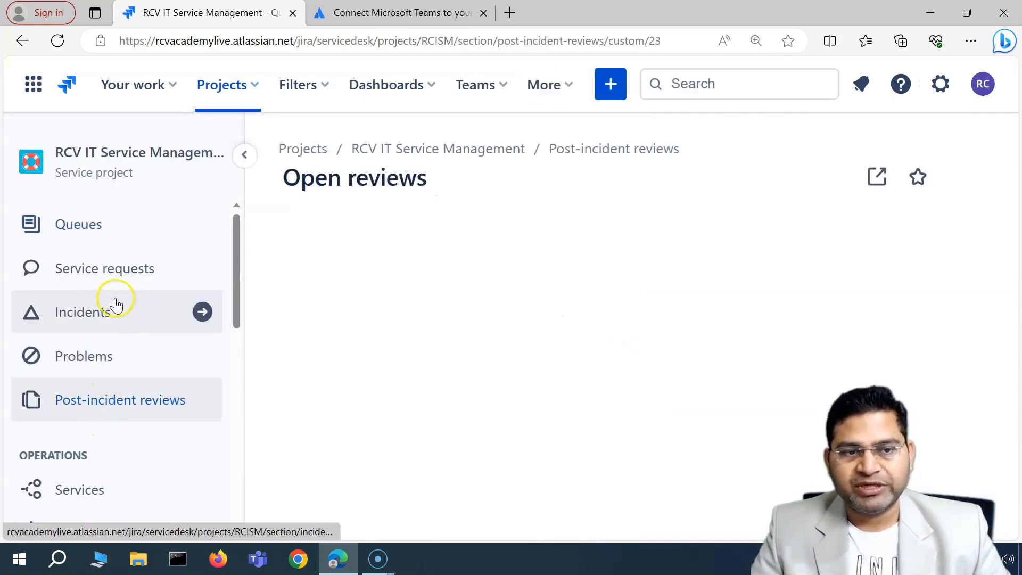
pyautogui.click(103, 314)
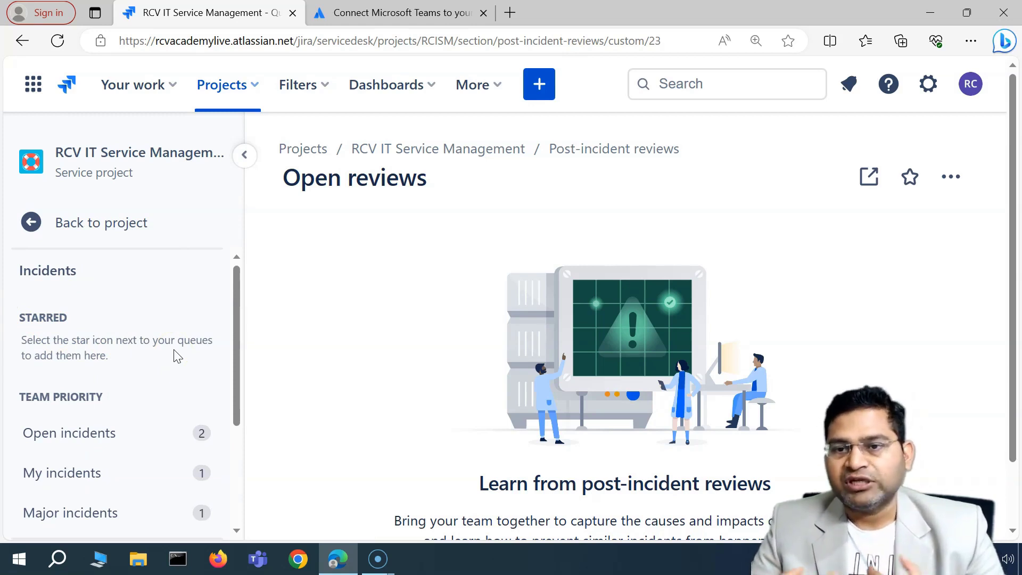
# Open the major incident "First service request for Laptop" from the Open incidents queue and reduce the page zoom
pyautogui.click(116, 430)
pyautogui.click(78, 435)
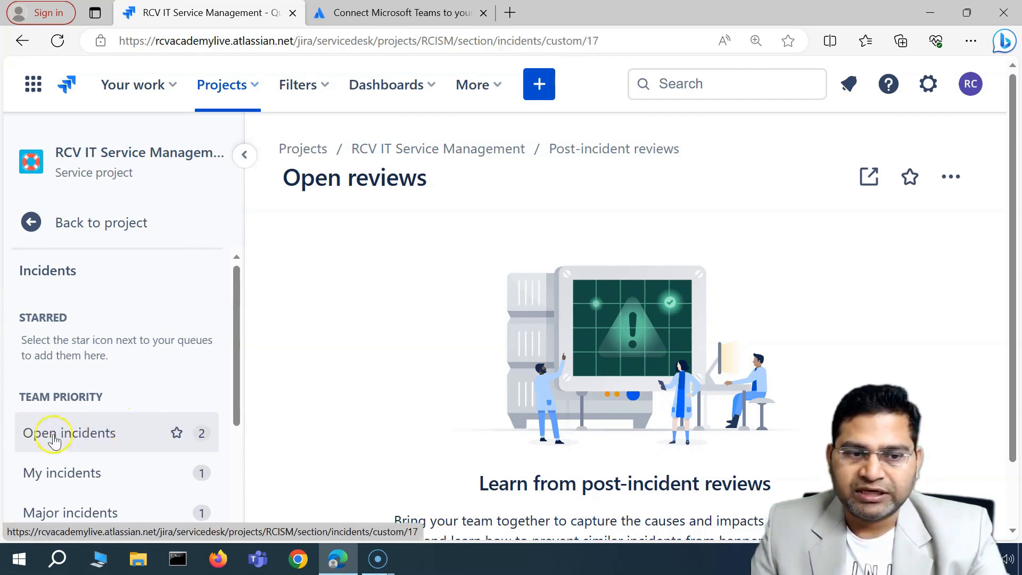
pyautogui.click(355, 281)
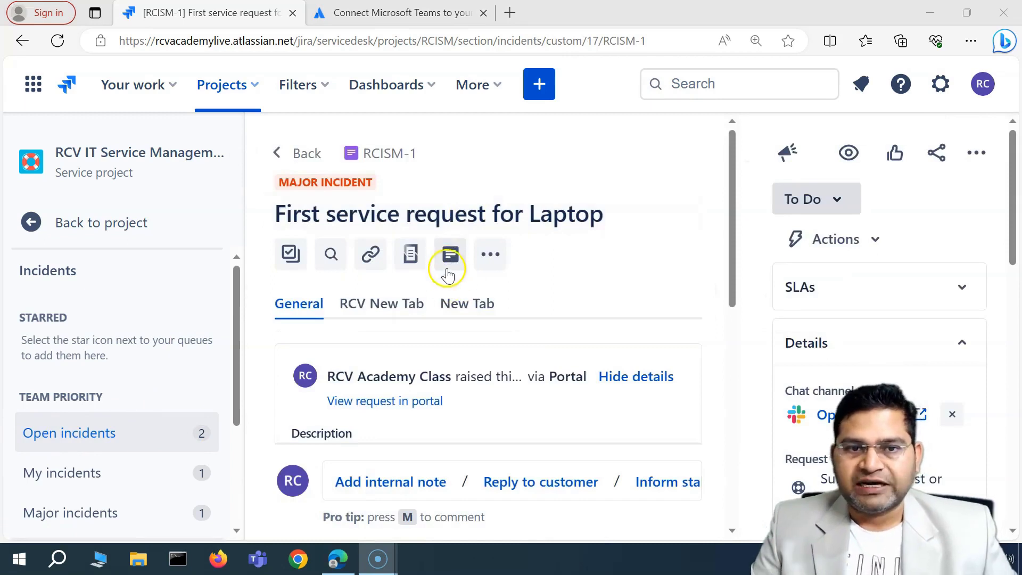
pyautogui.hotkey('ctrl', '-')
pyautogui.hotkey('ctrl', '-')
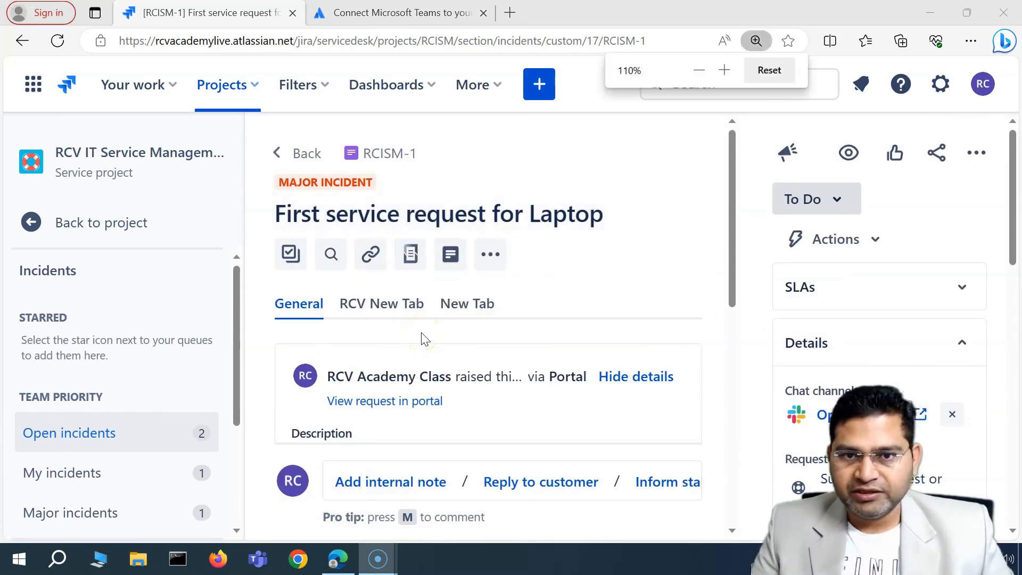
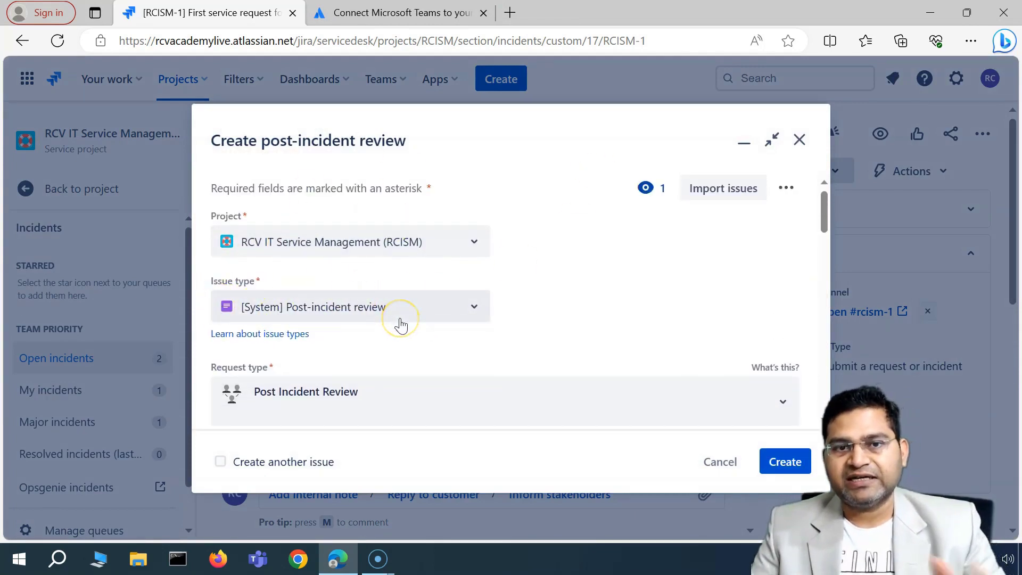
# Examine the project, issue type, request type, summary and description fields of the incident's post-incident review form
pyautogui.scroll(-3, 373, 255)
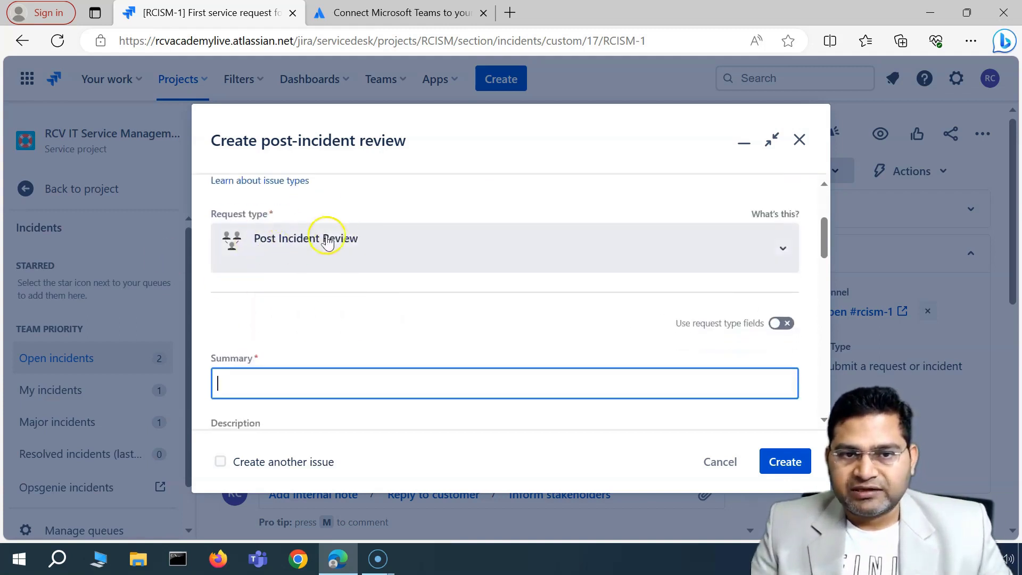
pyautogui.scroll(1, 356, 281)
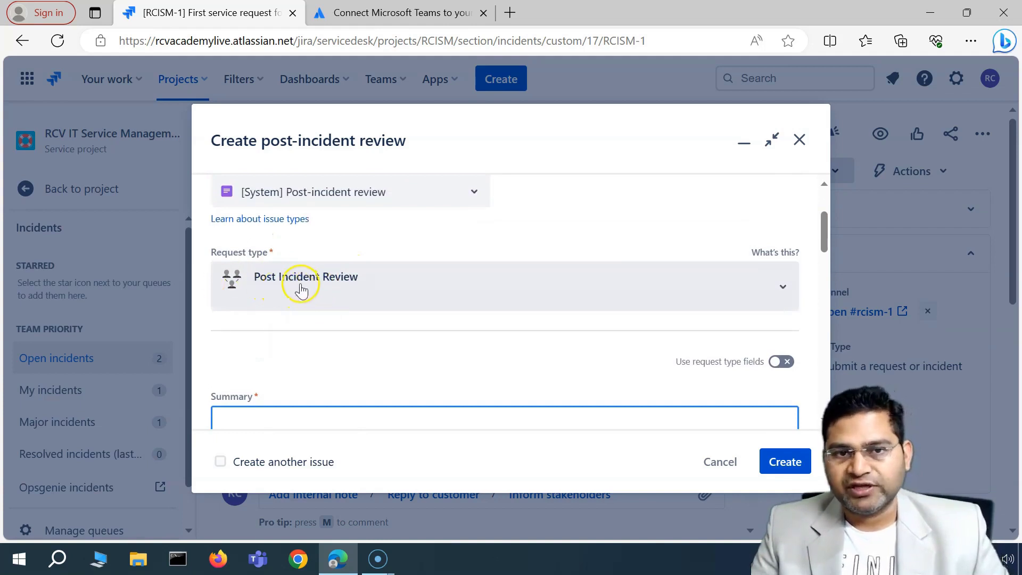
pyautogui.scroll(2, 280, 286)
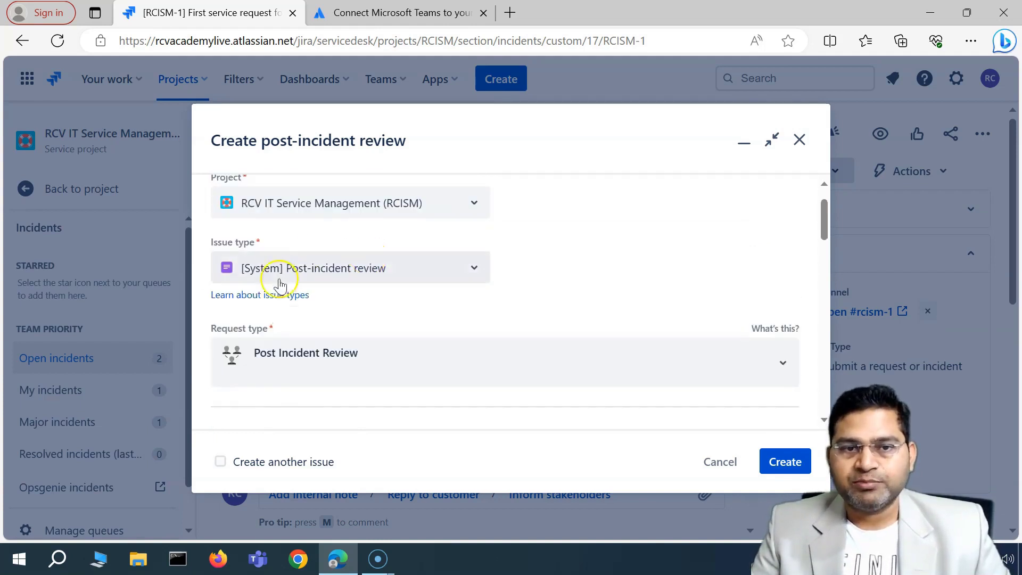
pyautogui.scroll(1, 335, 282)
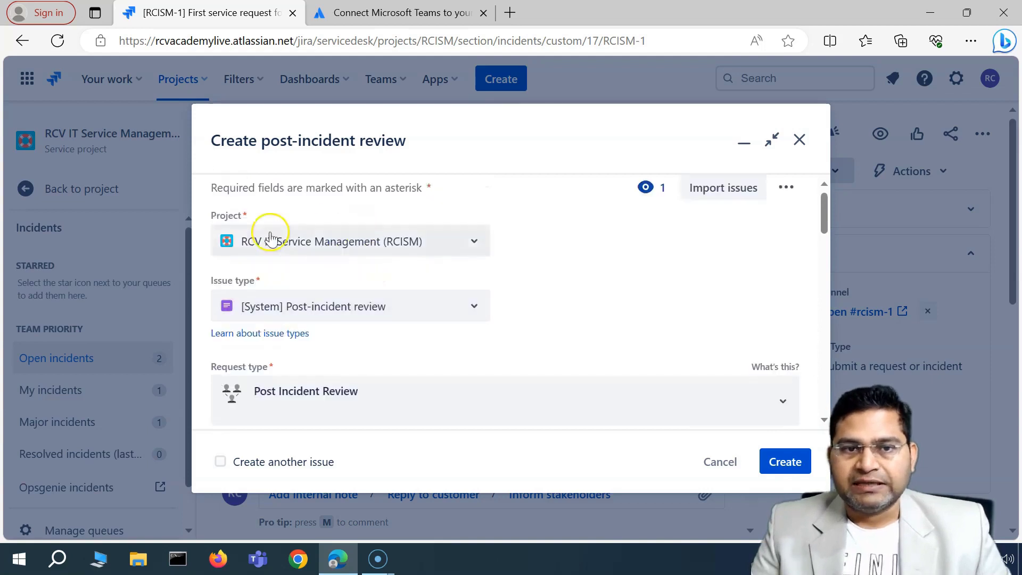
pyautogui.scroll(-1, 535, 299)
pyautogui.scroll(-1, 537, 301)
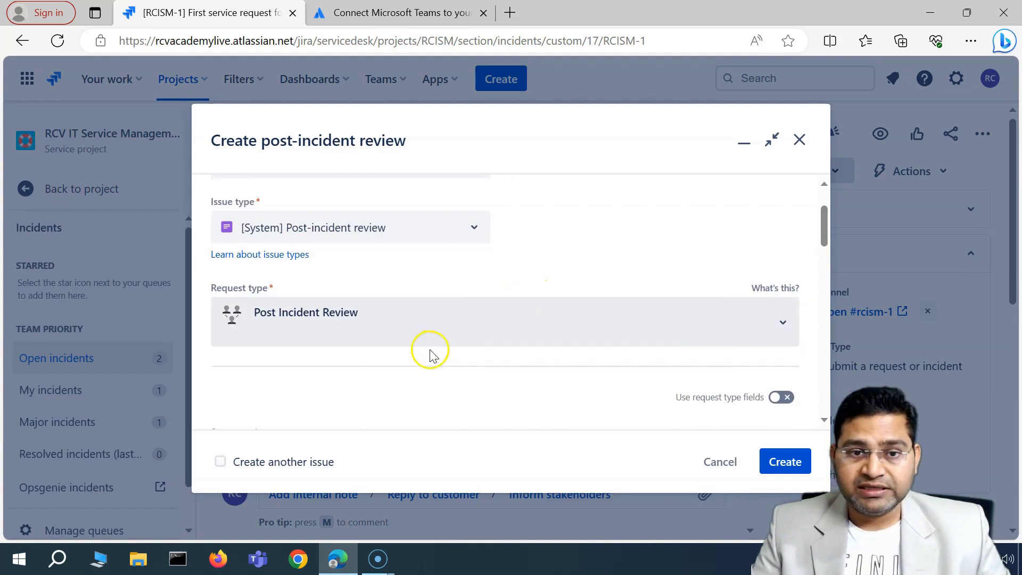
pyautogui.scroll(-3, 429, 354)
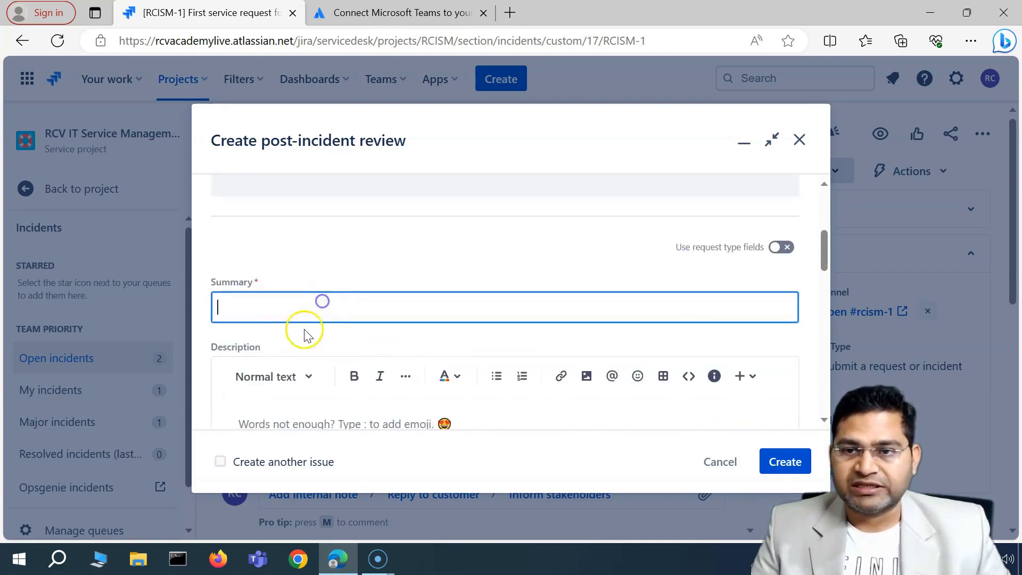
pyautogui.scroll(-1, 305, 335)
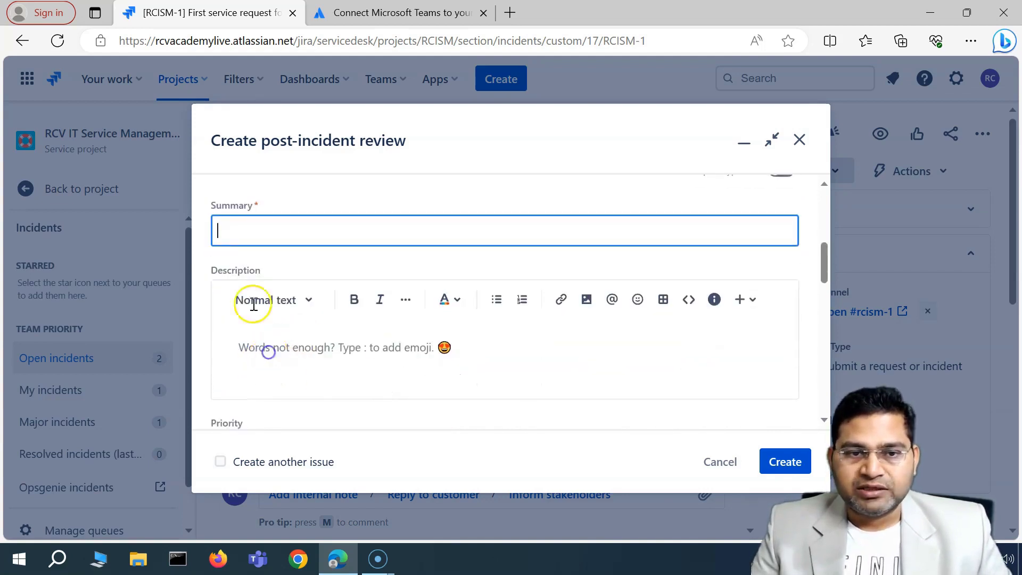
# Enter "Incident PIR demo" as the review's summary and copy the same text into its description
pyautogui.click(276, 344)
pyautogui.scroll(-1, 341, 346)
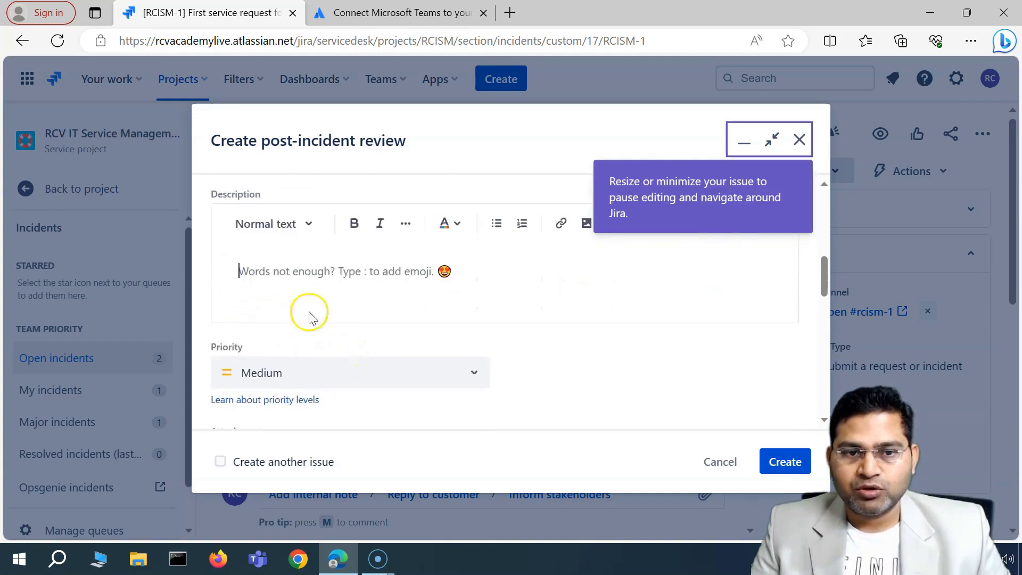
pyautogui.scroll(2, 320, 340)
pyautogui.click(280, 252)
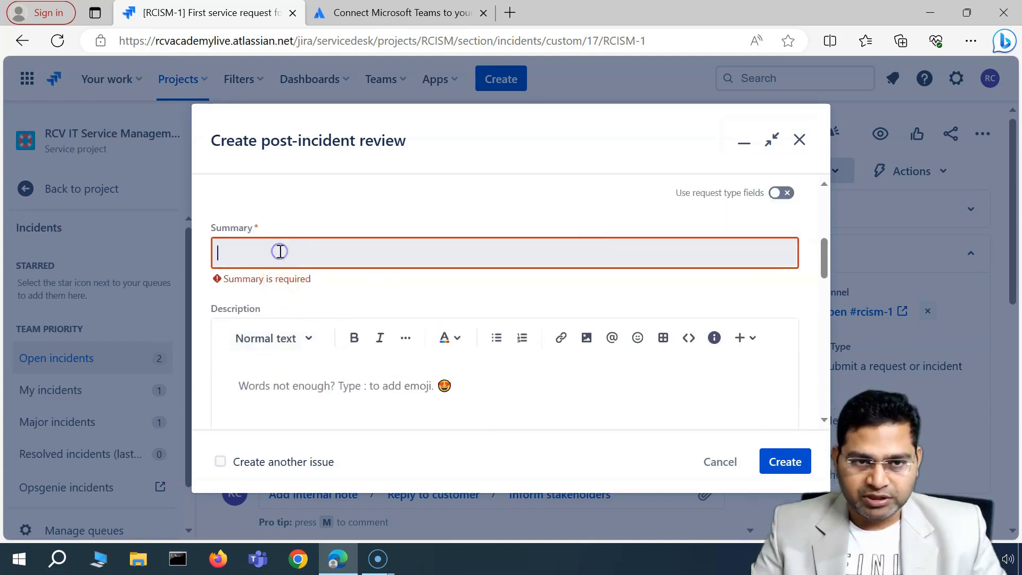
pyautogui.write('Incident PIR')
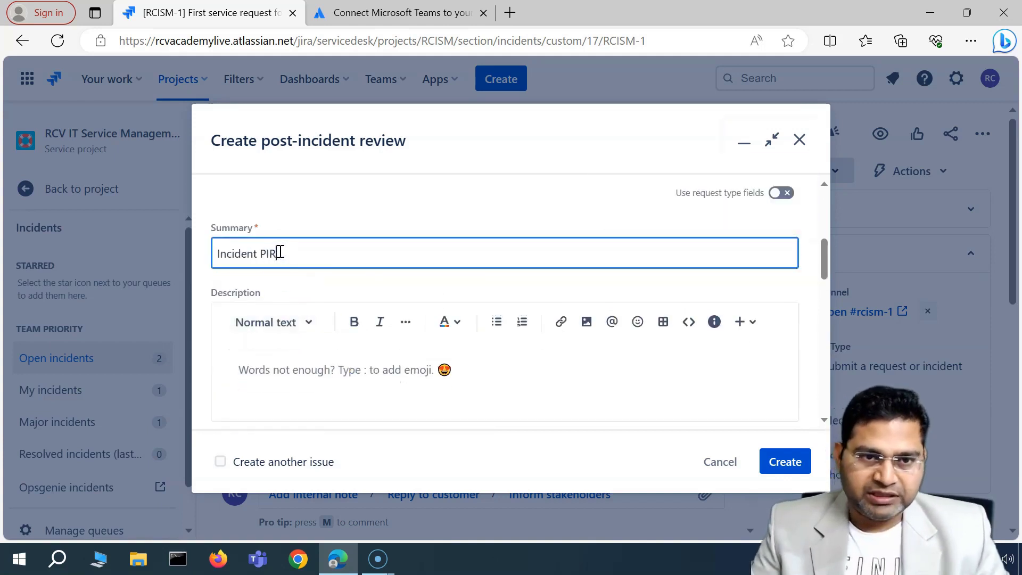
pyautogui.tripleClick(314, 259)
pyautogui.hotkey('ctrl', 'c')
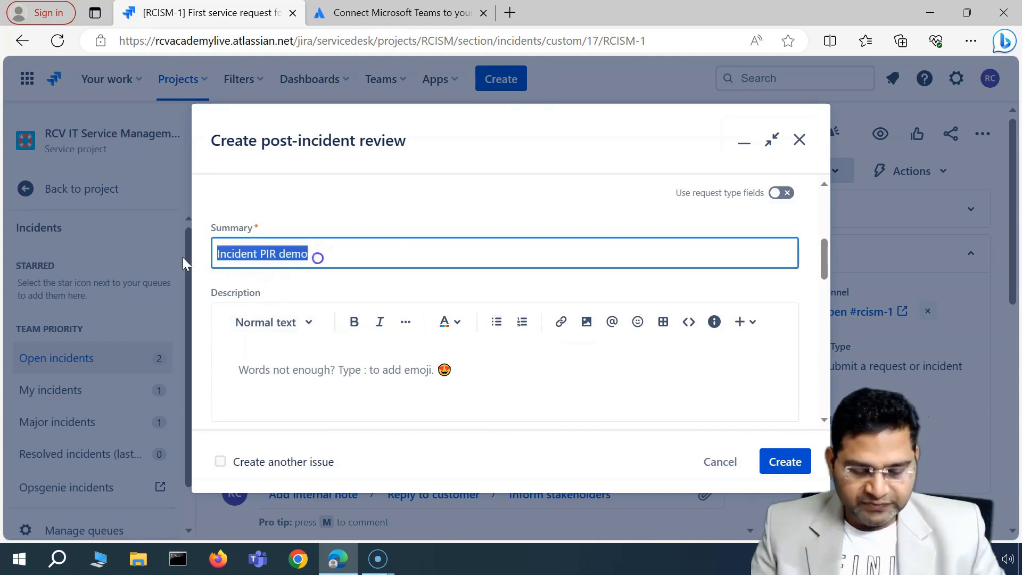
pyautogui.click(283, 362)
pyautogui.hotkey('ctrl', 'v')
# Check the priority options and the remaining review fields, including assignee, reporter, linked issues, organizations, affected services and approver groups
pyautogui.scroll(-3, 424, 373)
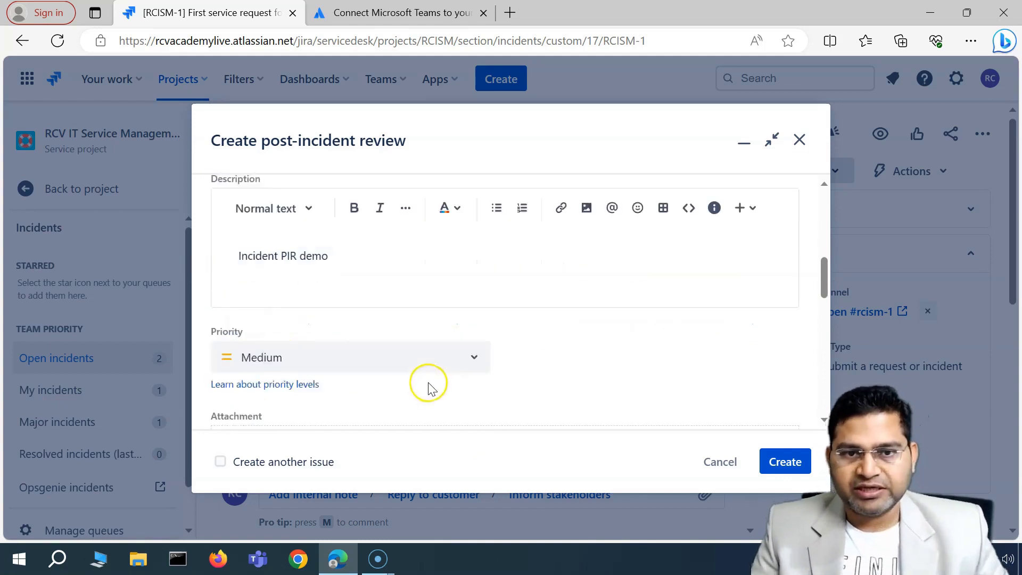
pyautogui.click(358, 281)
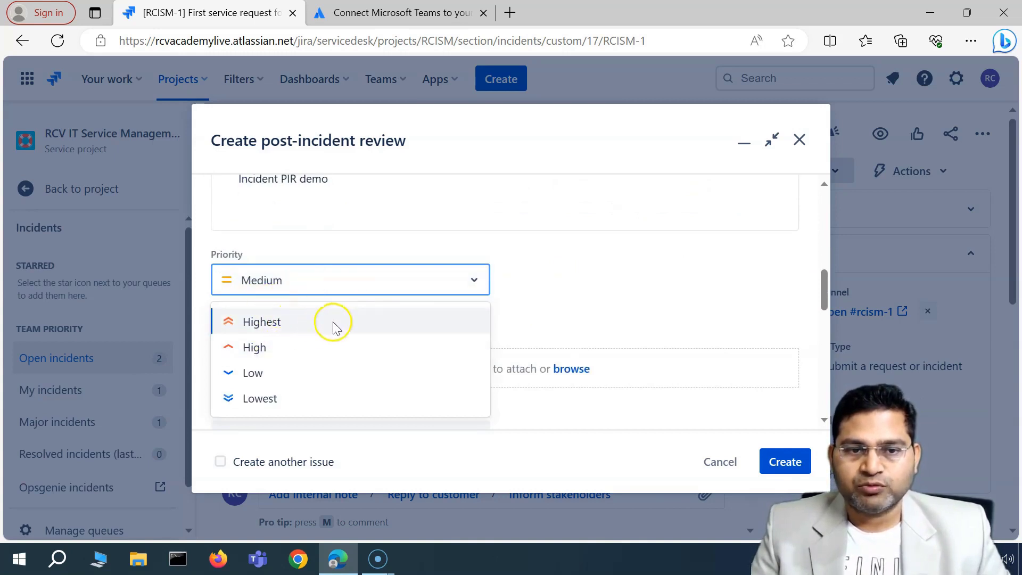
pyautogui.click(544, 288)
pyautogui.scroll(-2, 394, 341)
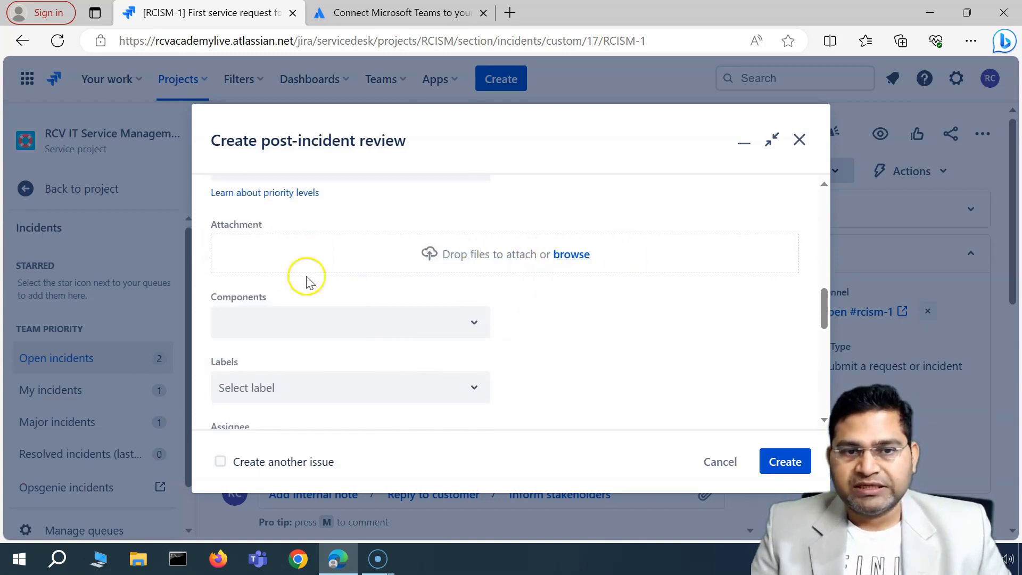
pyautogui.scroll(-1, 314, 287)
pyautogui.scroll(-1, 463, 373)
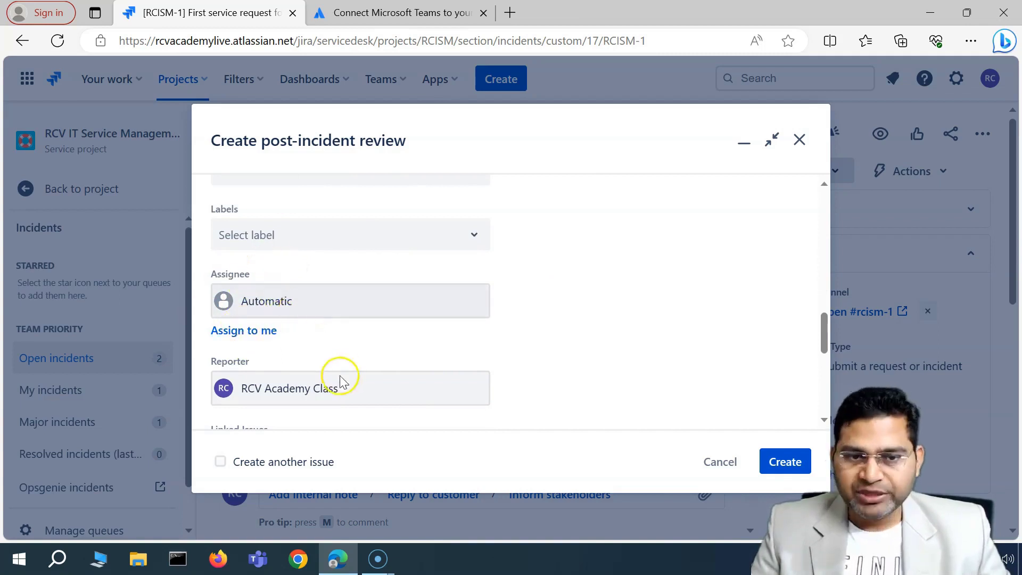
pyautogui.scroll(-2, 367, 349)
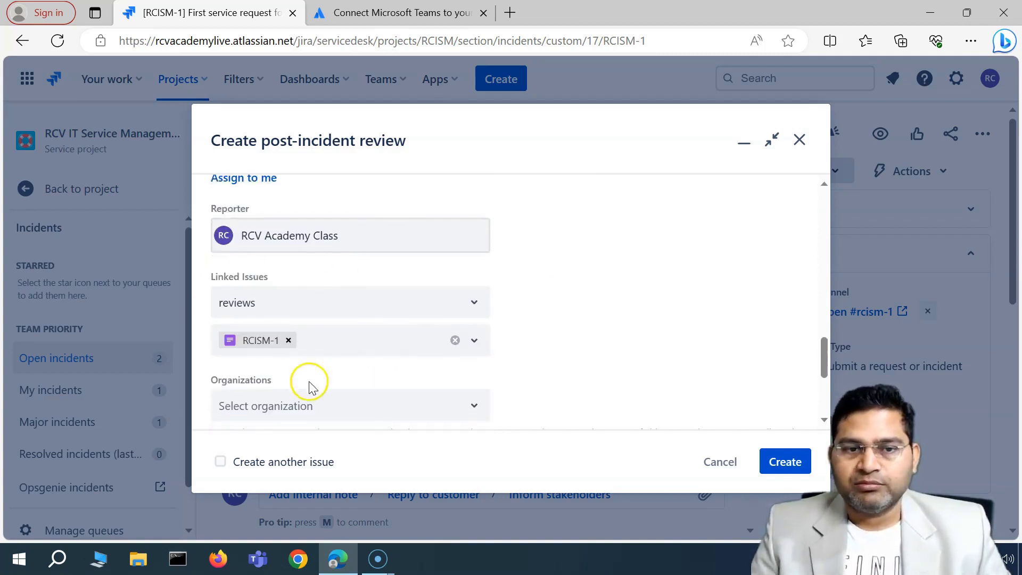
pyautogui.scroll(-1, 309, 384)
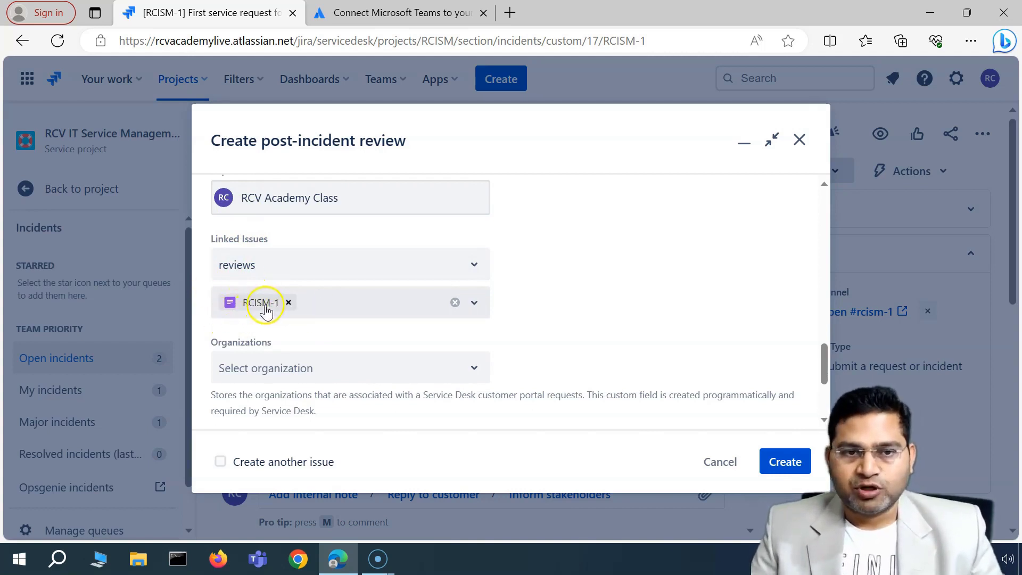
pyautogui.scroll(-3, 265, 311)
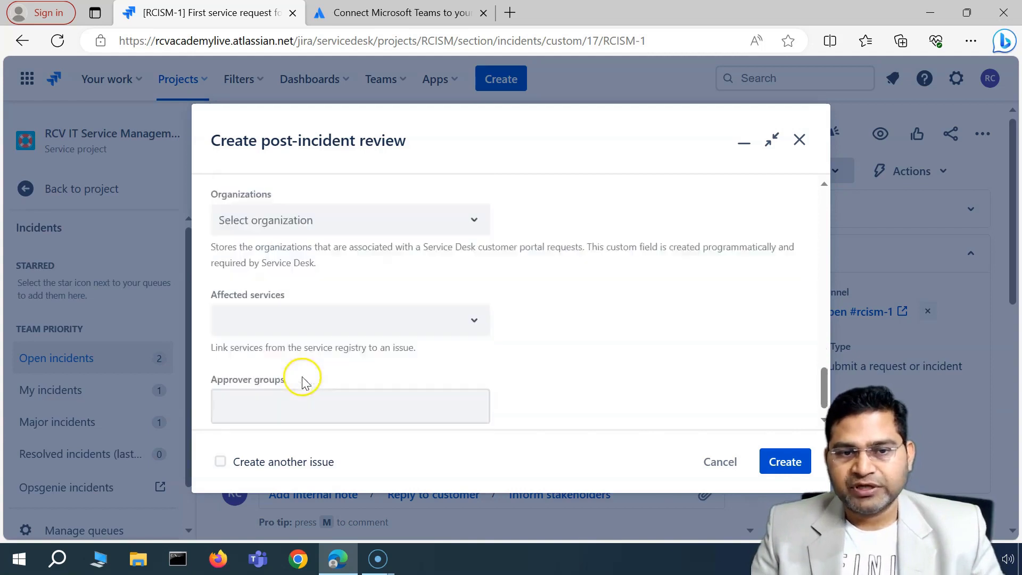
pyautogui.scroll(4, 440, 393)
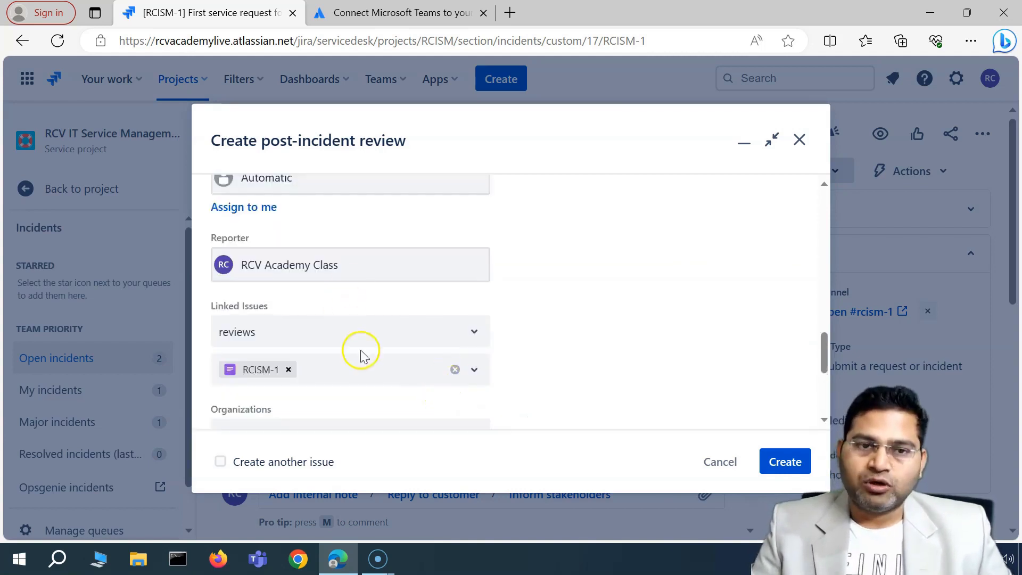
pyautogui.scroll(1, 529, 343)
pyautogui.scroll(-5, 580, 388)
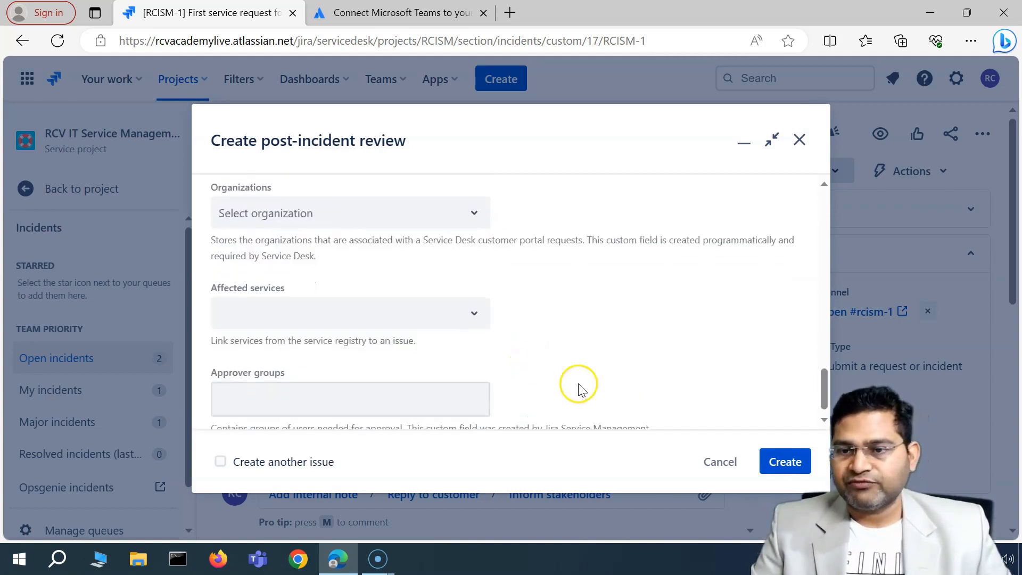
# Create the post-incident review and open the newly created issue
pyautogui.click(784, 462)
pyautogui.moveTo(126, 454); pyautogui.dragTo(259, 457)
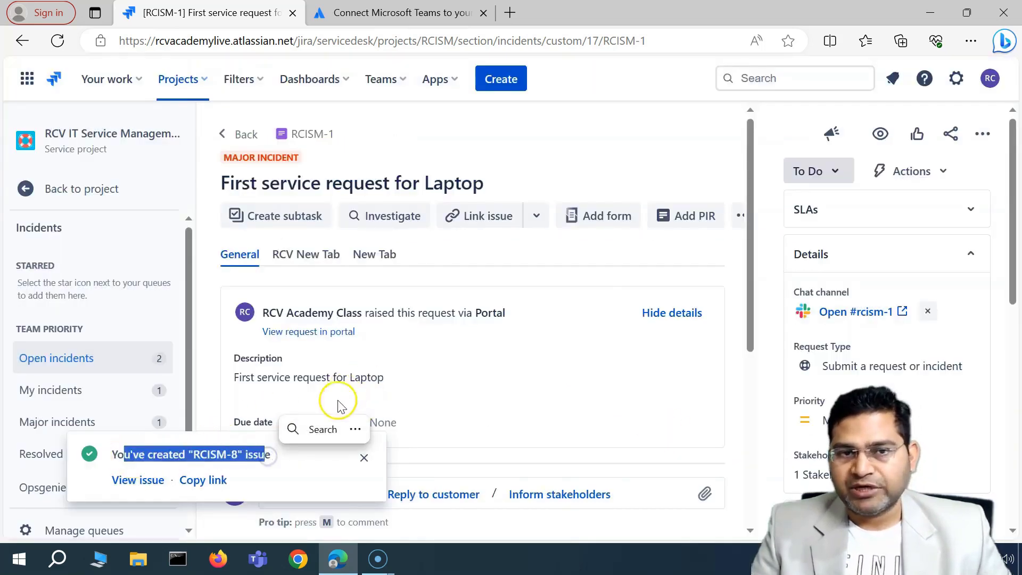
pyautogui.click(235, 456)
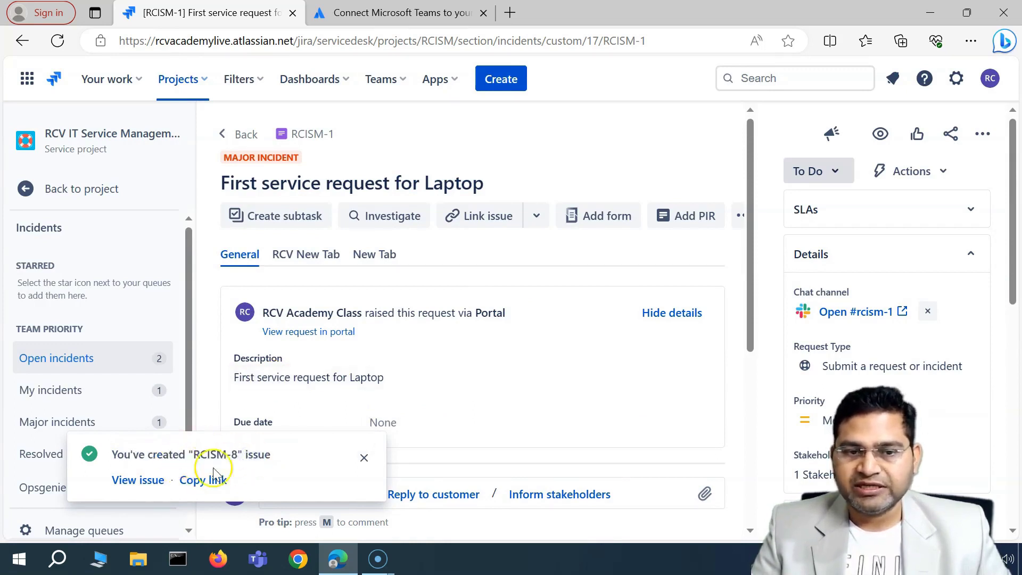
pyautogui.click(137, 481)
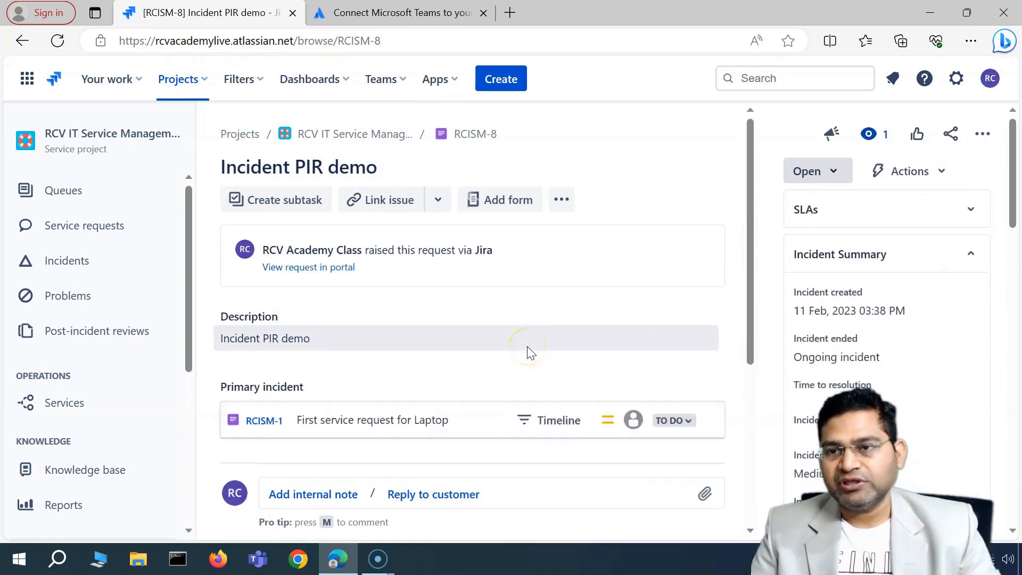
# Look over the new review issue, including its description, primary incident, request type and linked issues
pyautogui.scroll(-1, 458, 359)
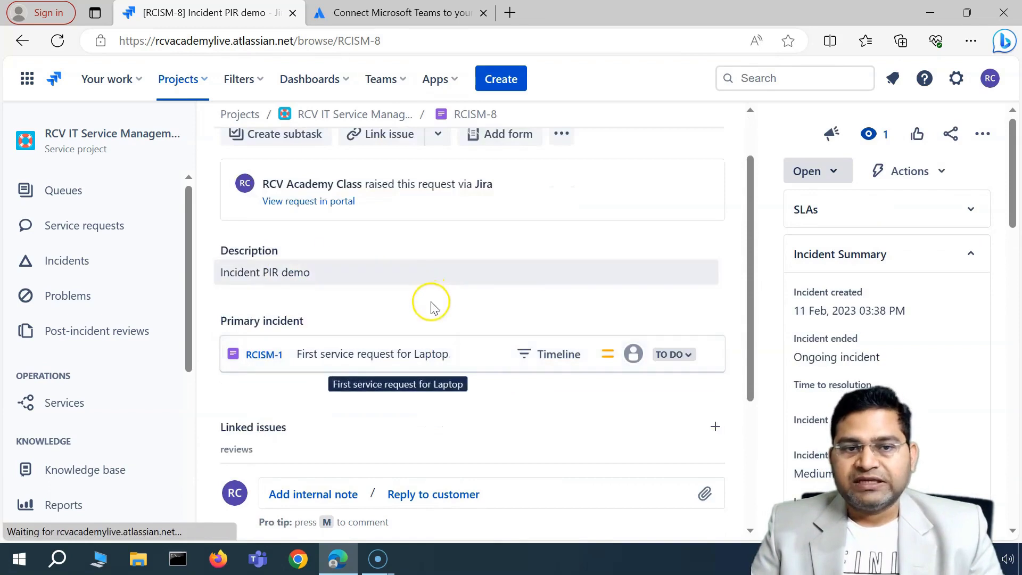
pyautogui.scroll(1, 416, 335)
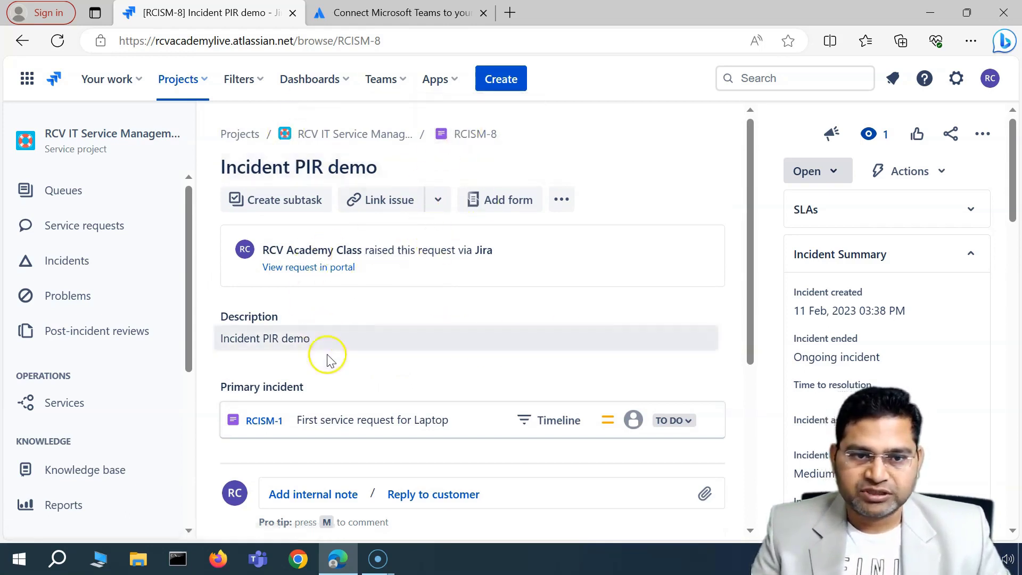
pyautogui.scroll(-10, 858, 385)
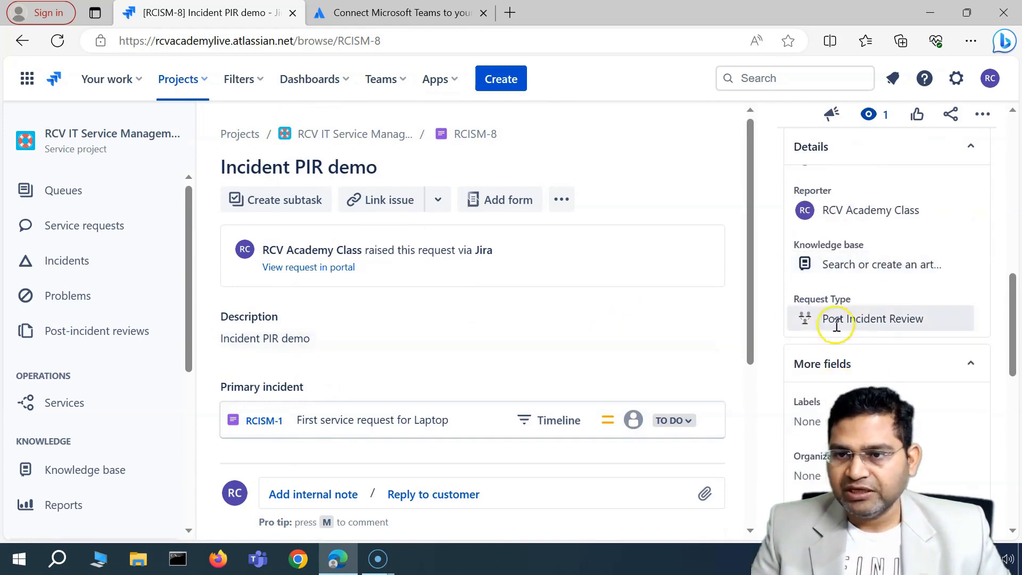
pyautogui.scroll(-5, 495, 362)
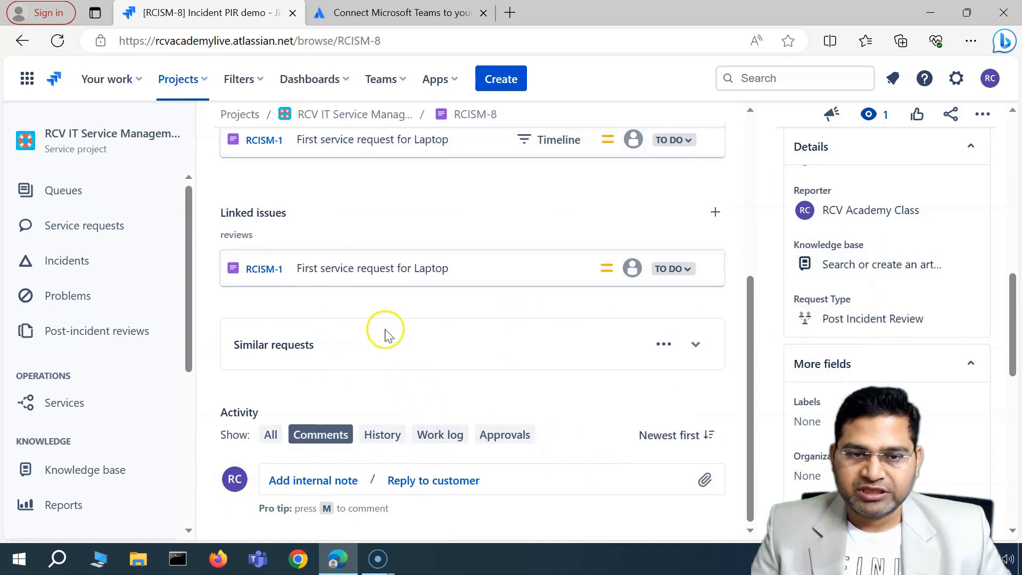
pyautogui.scroll(5, 379, 367)
pyautogui.scroll(1, 378, 368)
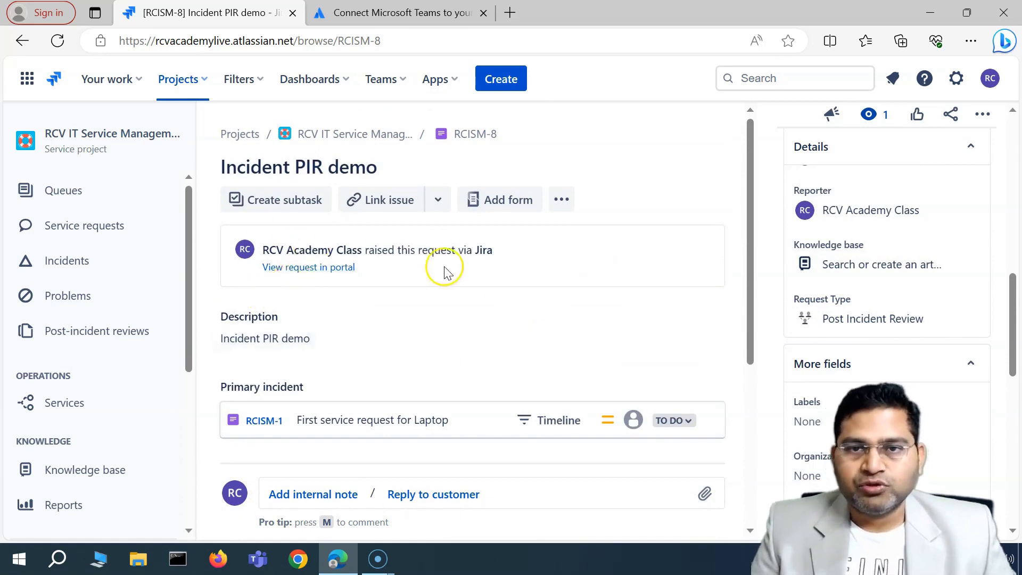
# Start a new issue in the RCV IT Service Management project with the [System] Post-incident review issue type
pyautogui.click(502, 85)
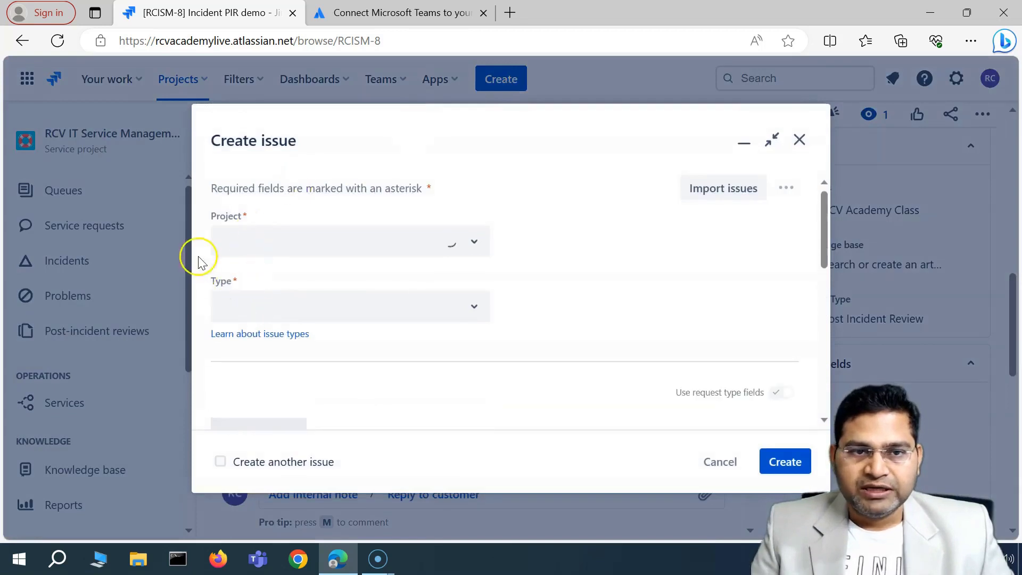
pyautogui.click(445, 245)
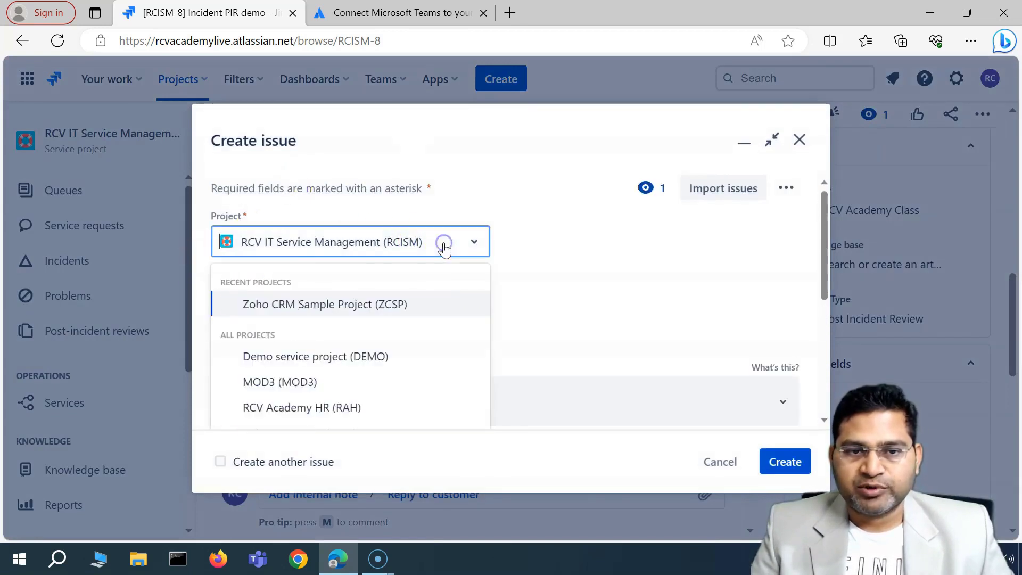
pyautogui.click(445, 248)
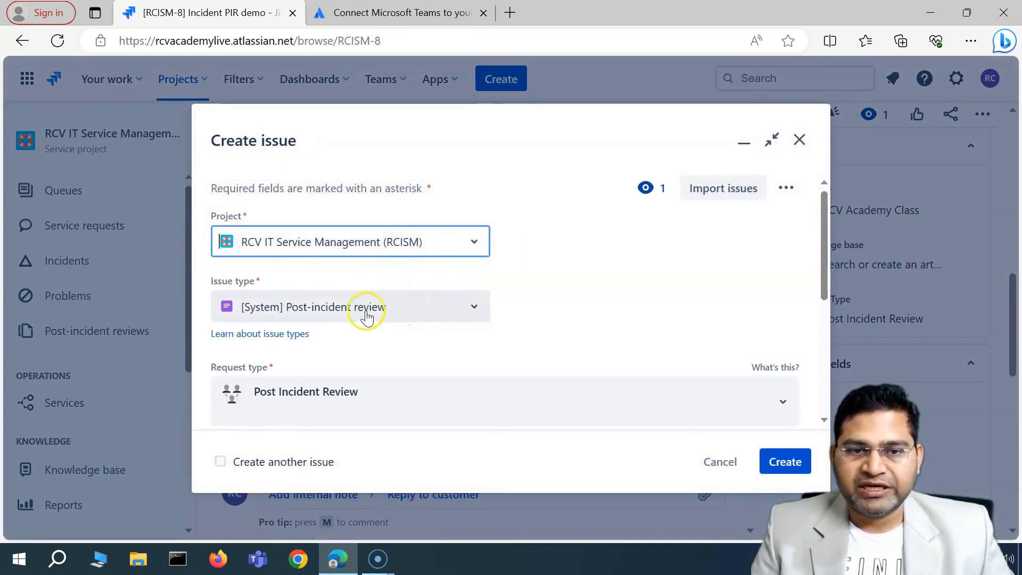
pyautogui.click(334, 313)
pyautogui.scroll(-3, 605, 358)
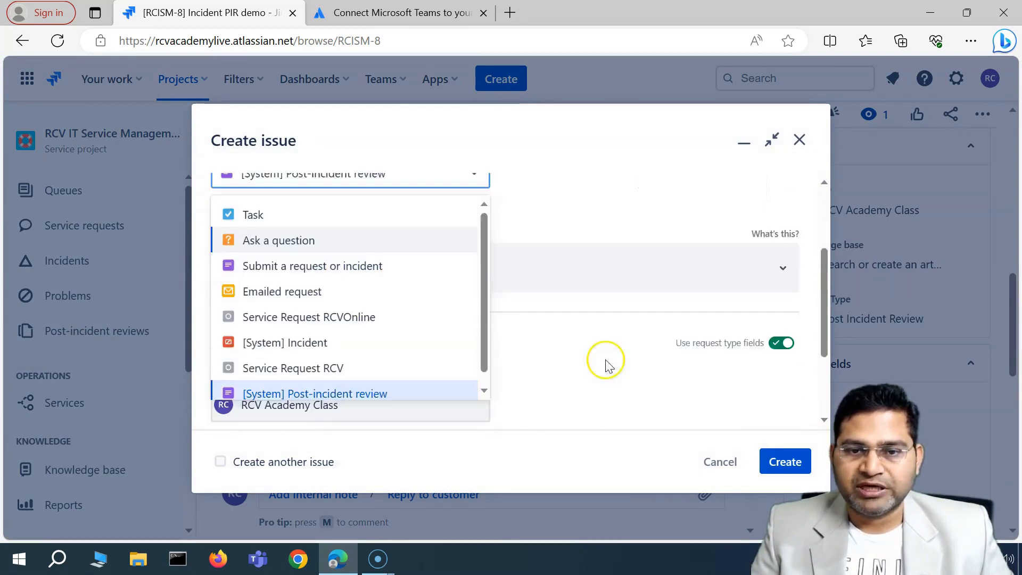
pyautogui.click(340, 374)
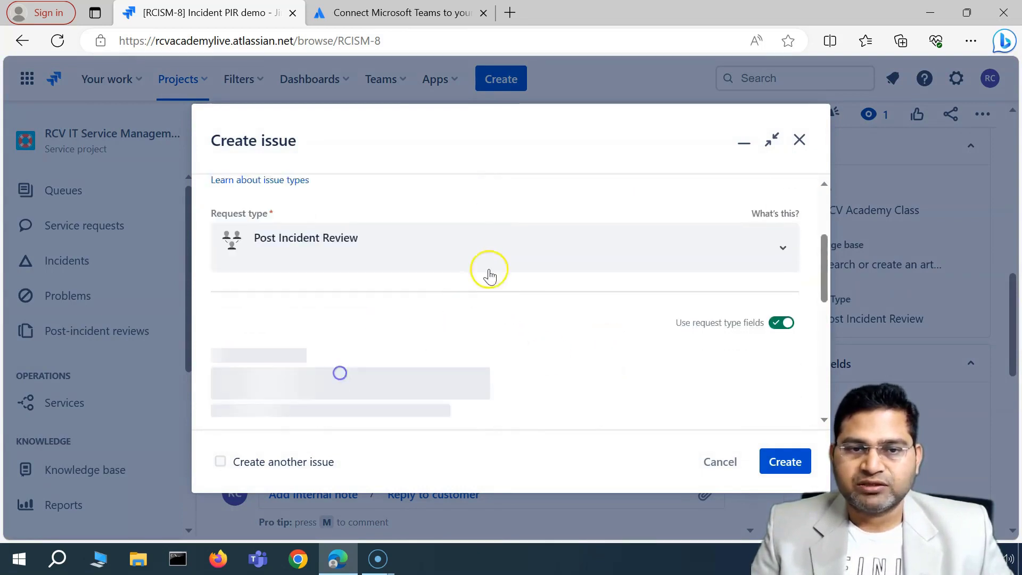
# Check the request type, on-behalf-of and summary fields for directly creating a post-incident review, and discard the form
pyautogui.scroll(2, 341, 319)
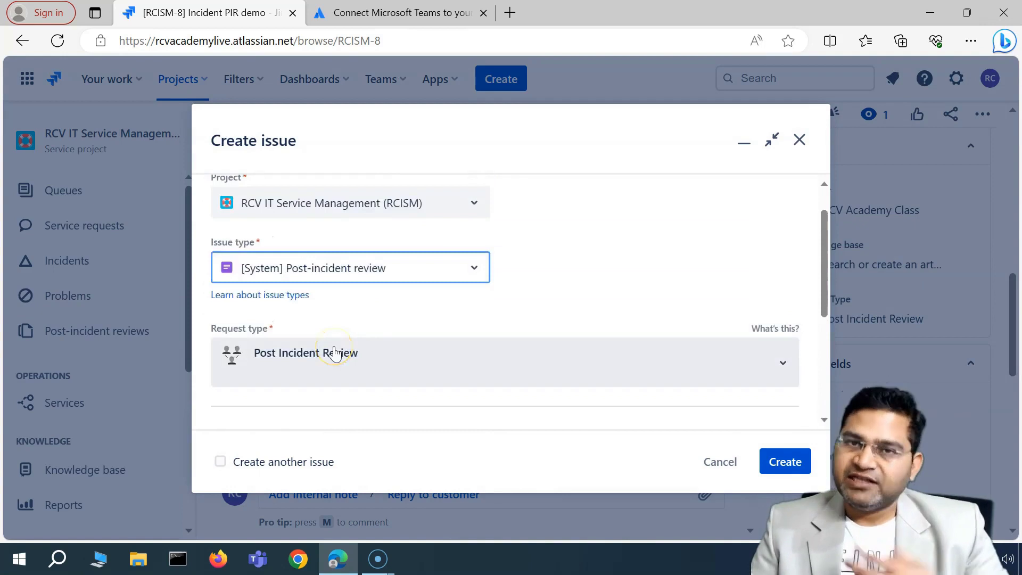
pyautogui.click(559, 276)
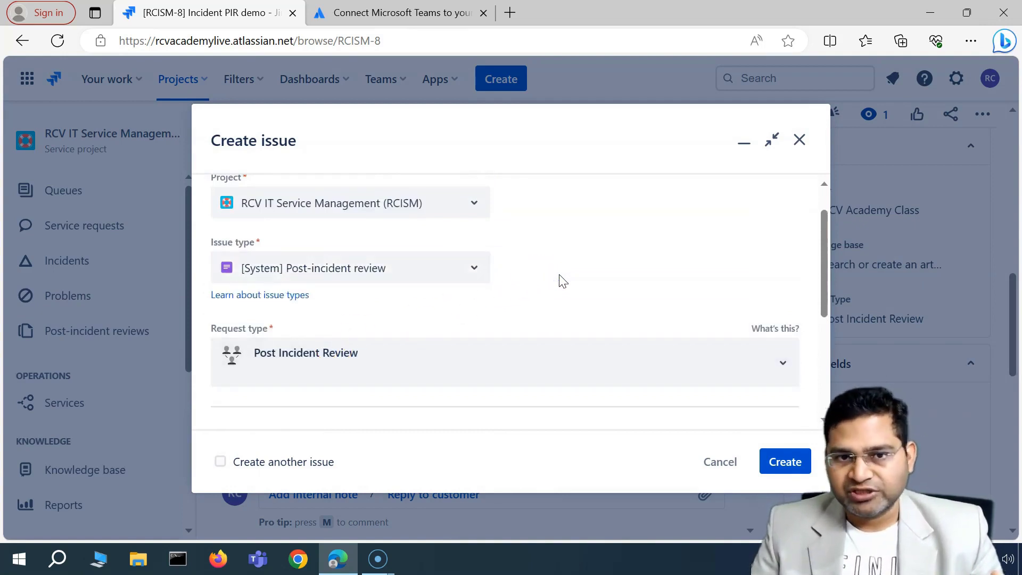
pyautogui.scroll(-2, 425, 321)
pyautogui.scroll(2, 440, 297)
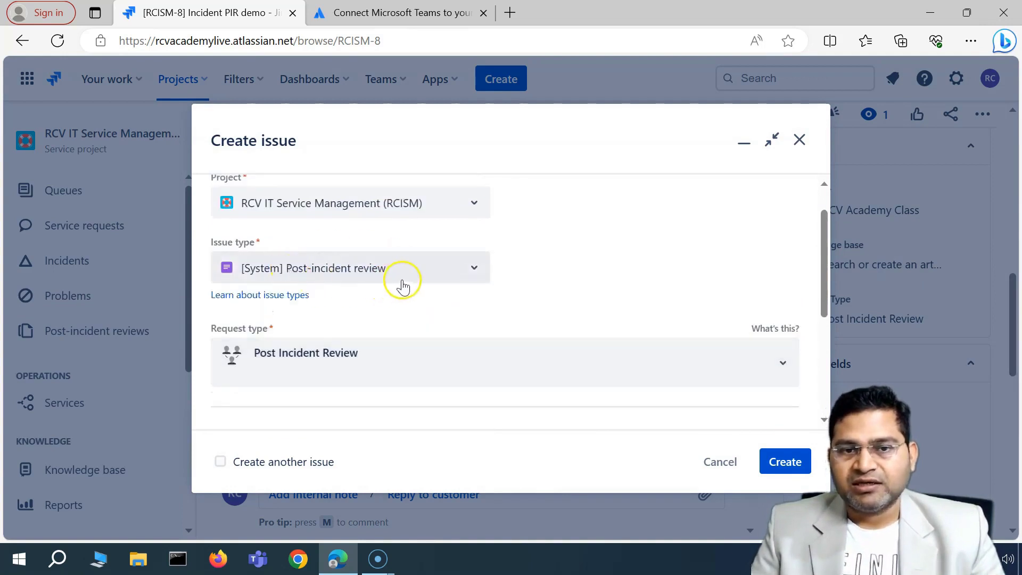
pyautogui.scroll(-2, 437, 319)
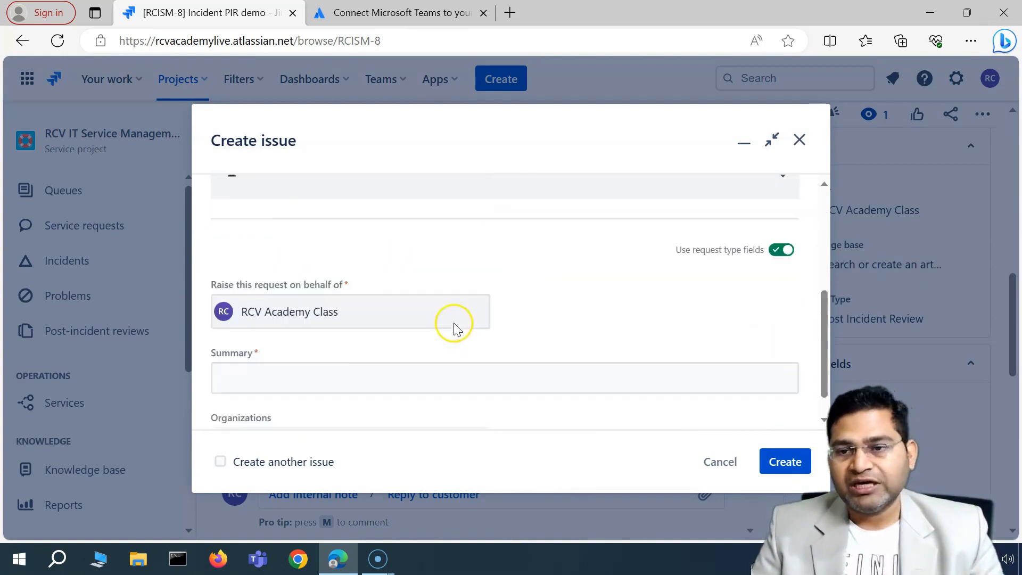
pyautogui.click(719, 472)
# Look over the Incident PIR demo review's linked issues, activity section and primary incident once more
pyautogui.scroll(-5, 440, 354)
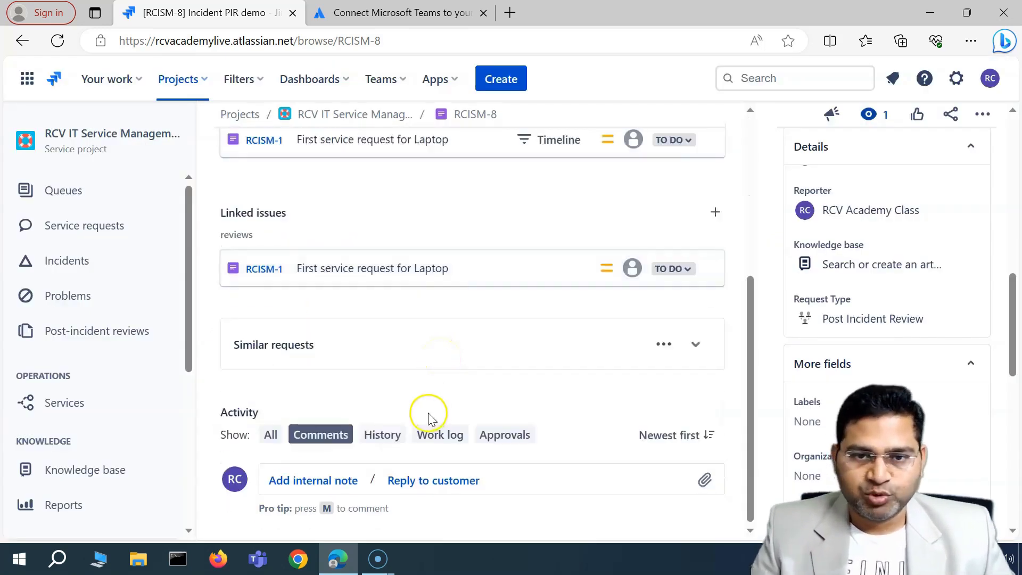
pyautogui.scroll(5, 556, 381)
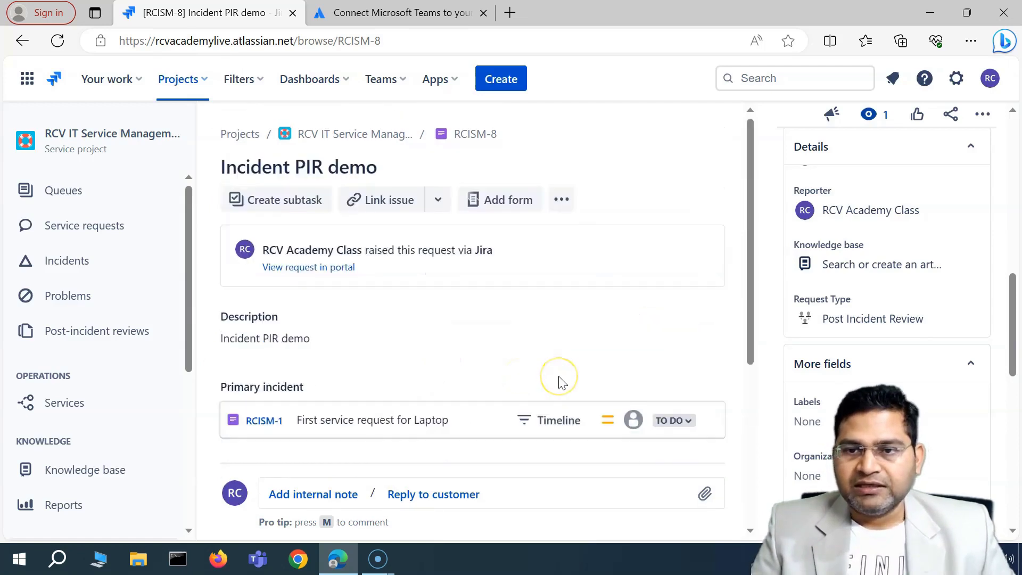